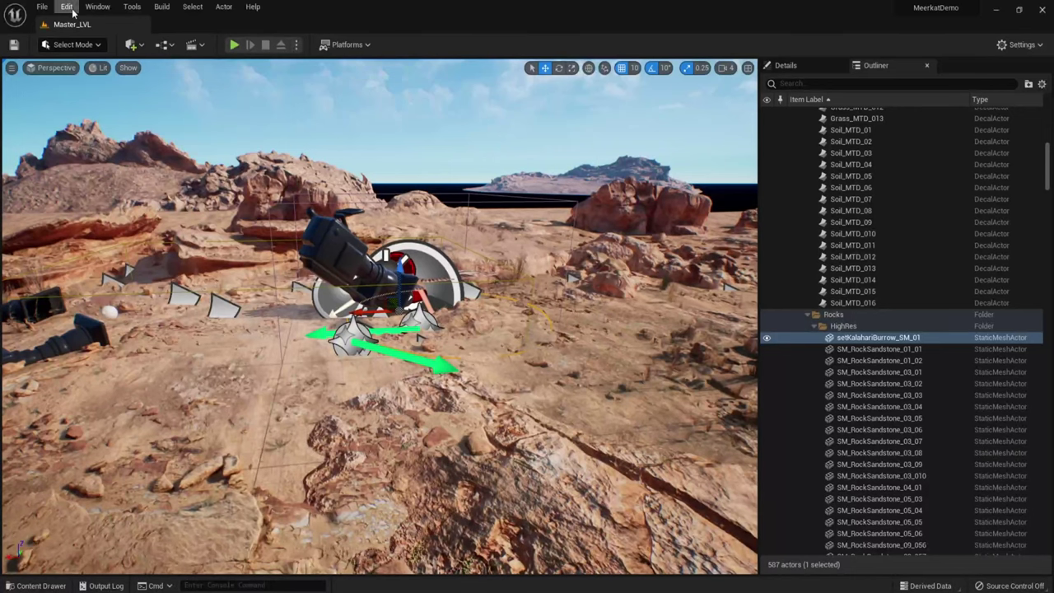
# Enable the beta VirtualCamera plugin in the Plugins browser
pyautogui.click(69, 8)
pyautogui.click(82, 189)
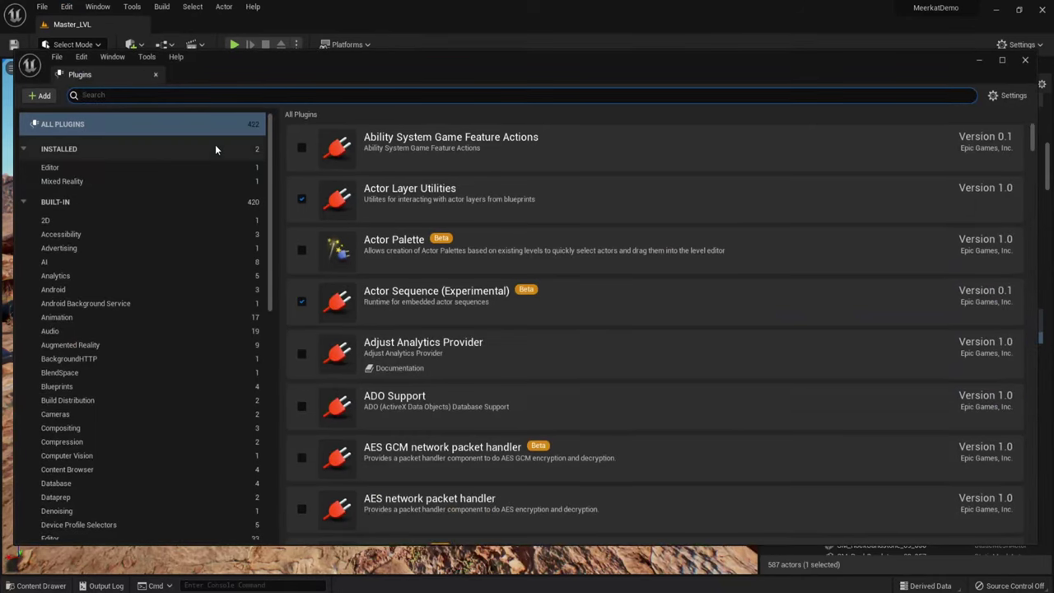
pyautogui.write('virtu')
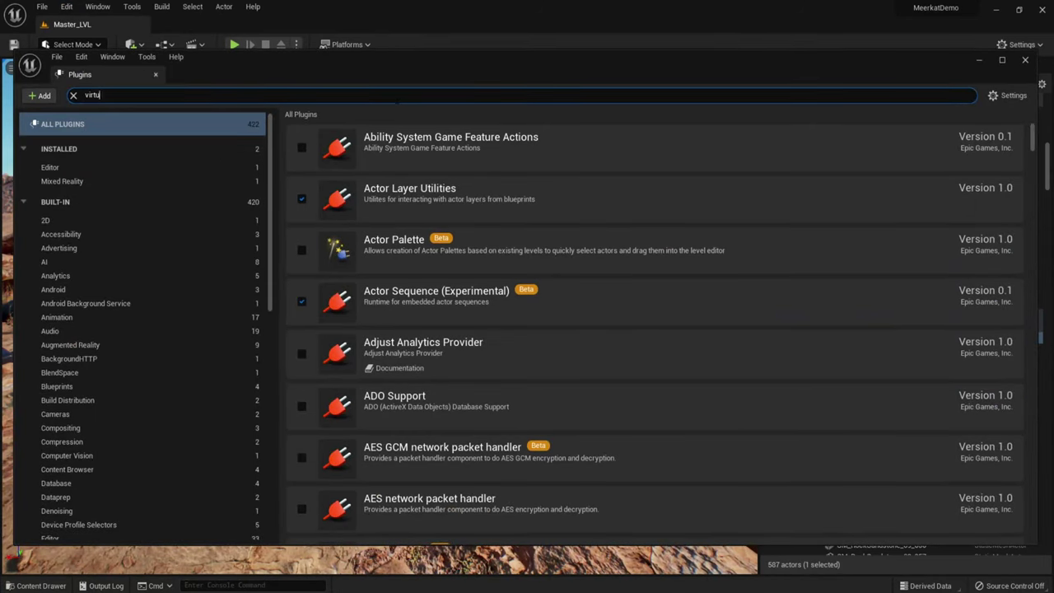
pyautogui.write('al camera')
pyautogui.click(301, 147)
pyautogui.click(617, 332)
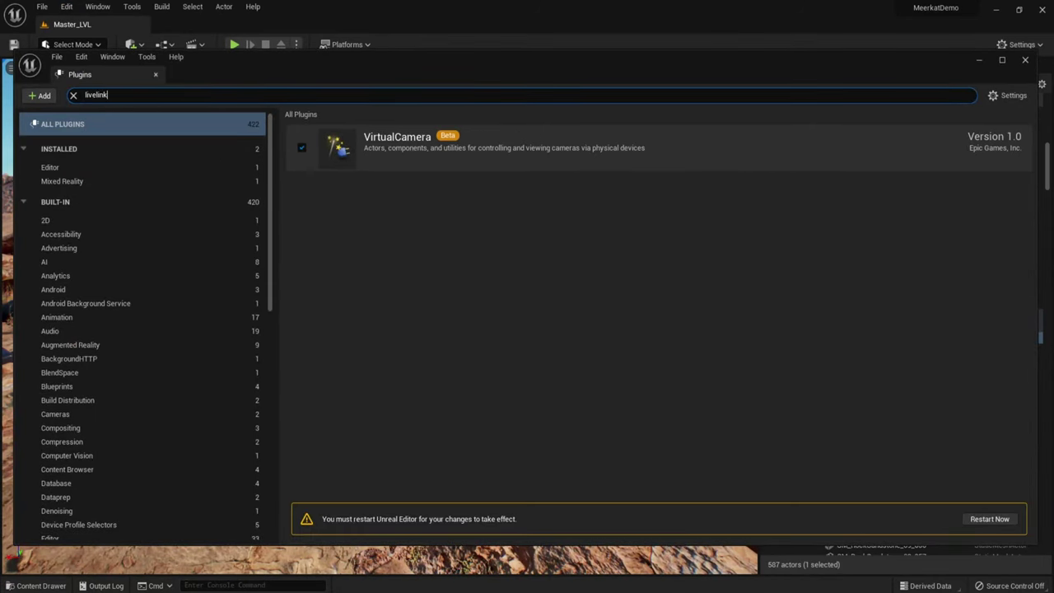
# Check the Apple ARKit plugin and enable the RemoteSession plugin
pyautogui.write('apple arkit')
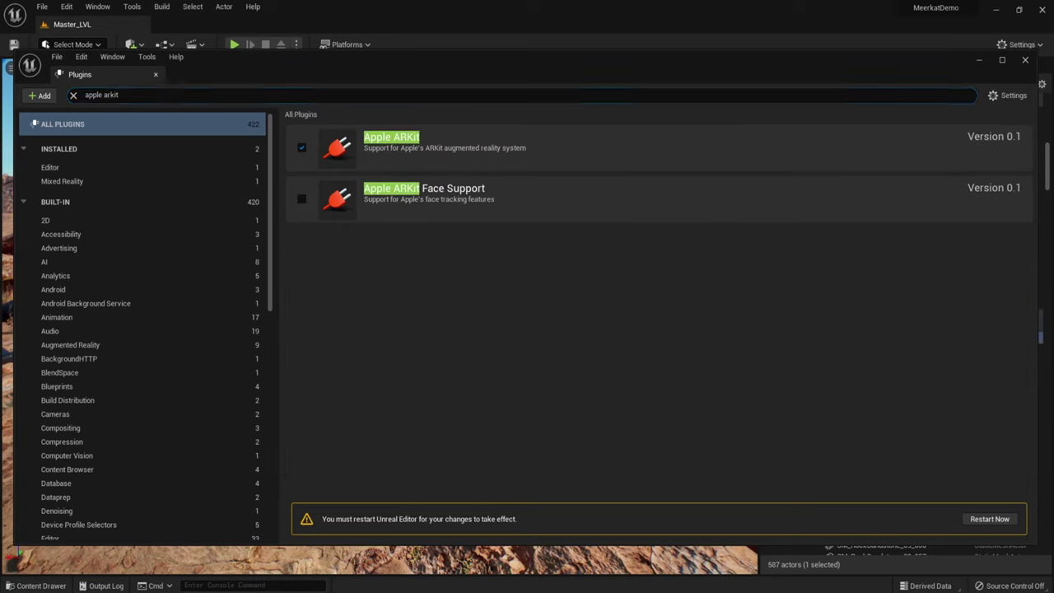
pyautogui.hotkey('ctrl', 'a')
pyautogui.write('remote sess')
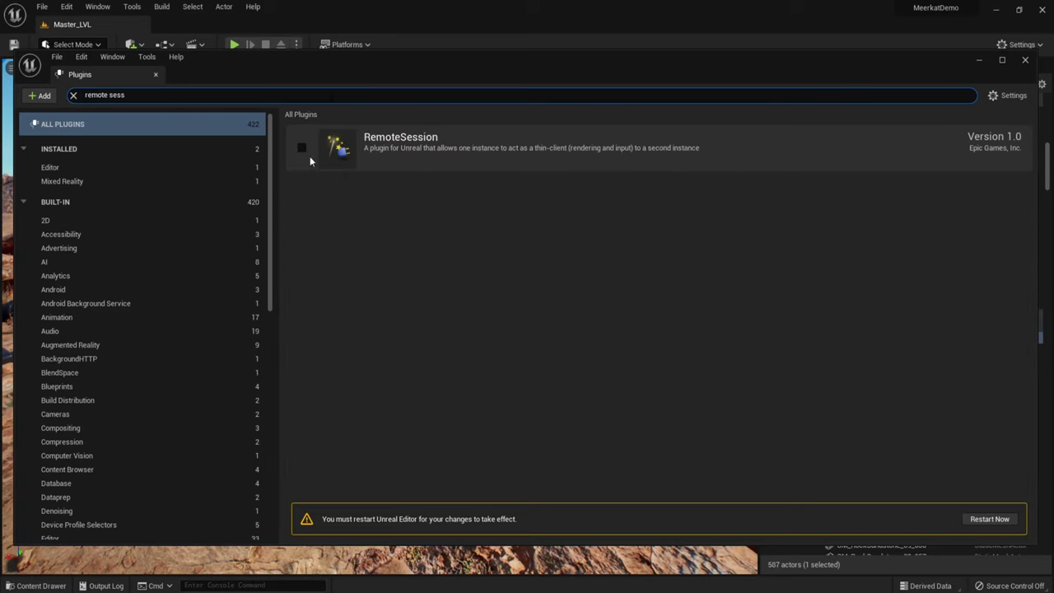
pyautogui.click(302, 148)
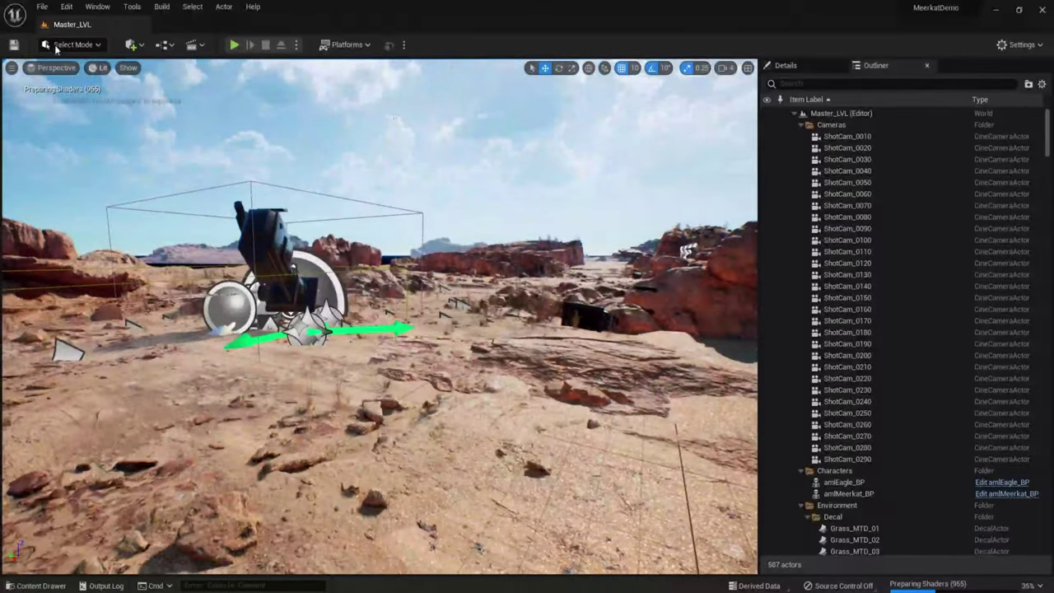
# Open Project Settings and scroll the category list down to the Plugins section
pyautogui.click(66, 6)
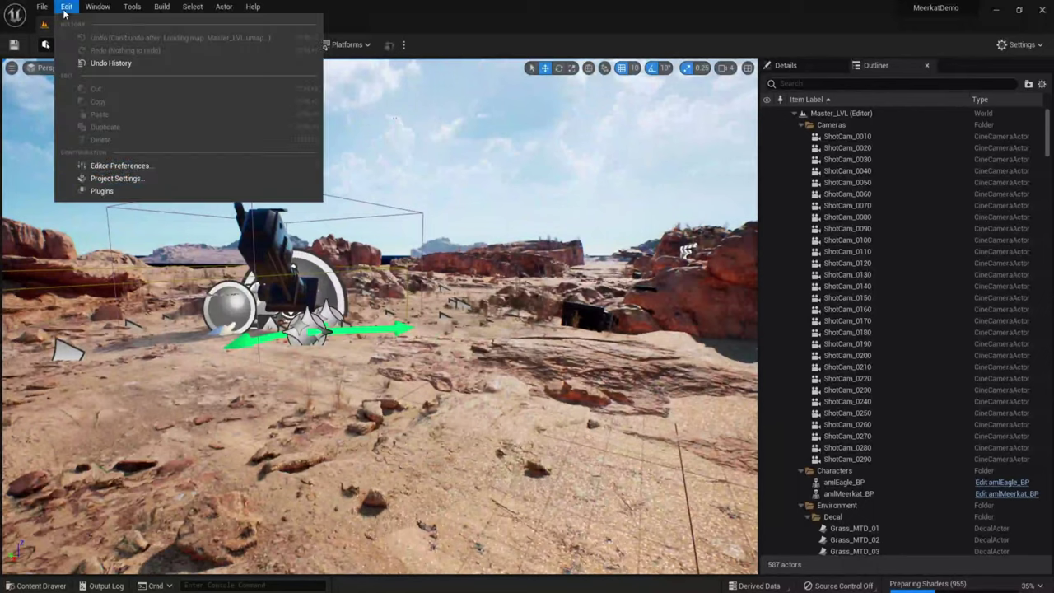
pyautogui.click(88, 182)
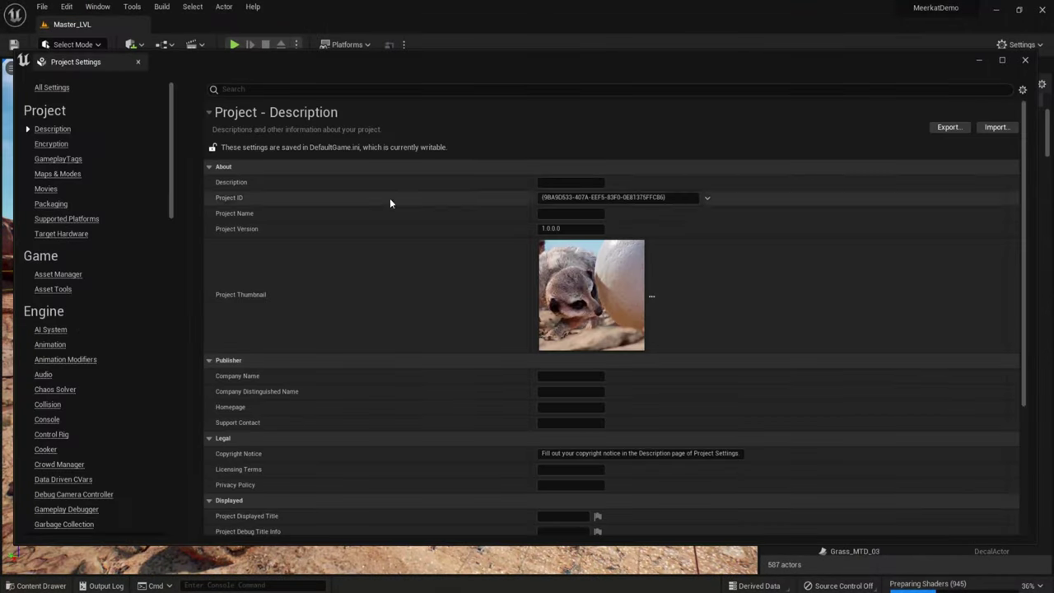
pyautogui.scroll(-15, 134, 203)
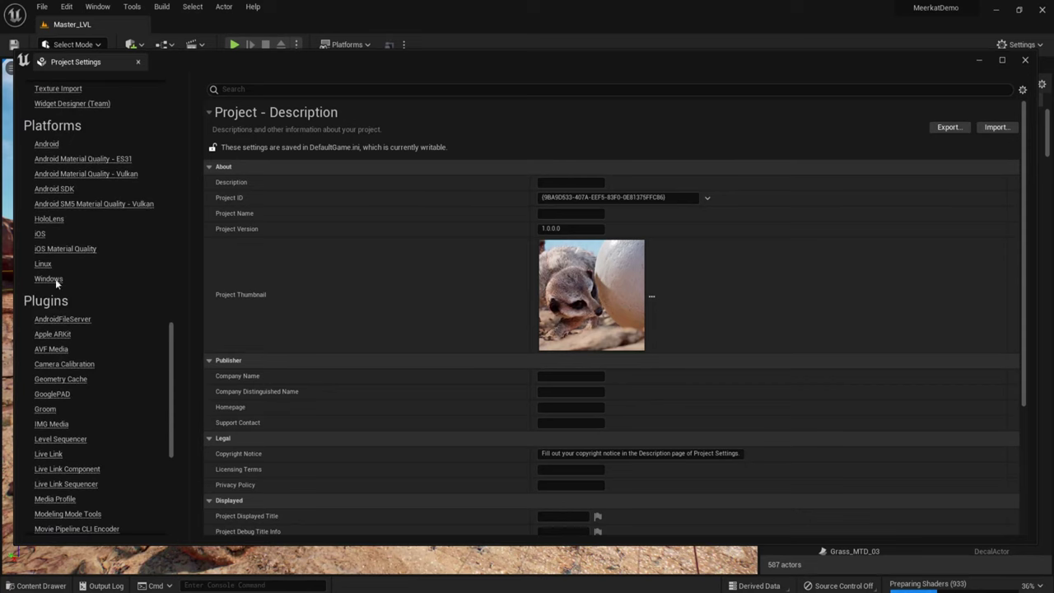
pyautogui.scroll(-6, 89, 351)
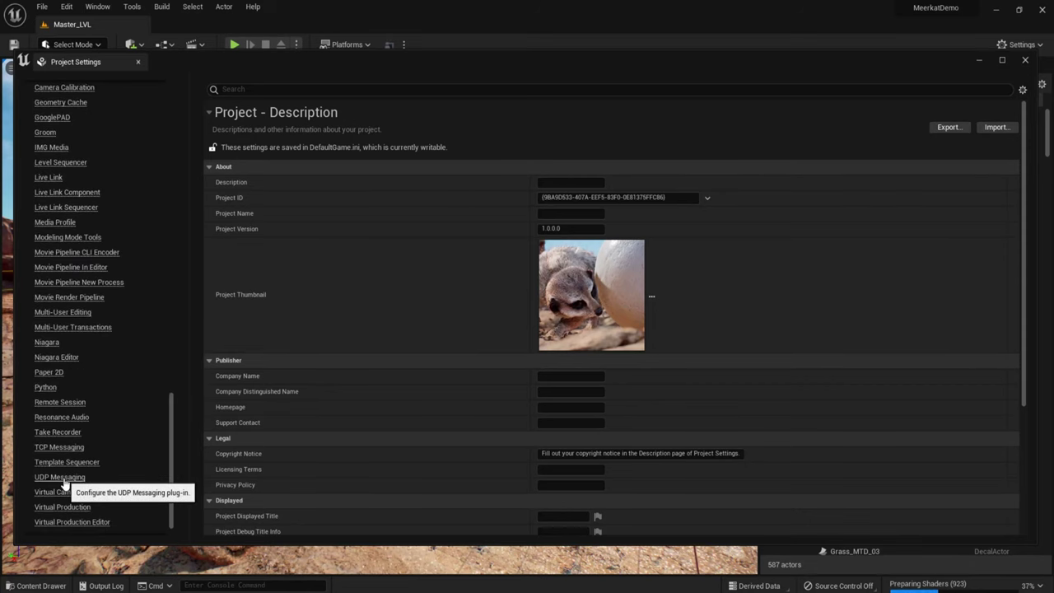
# Open the UDP Messaging settings, then run ipconfig in Command Prompt to read the IPv4 address
pyautogui.click(64, 482)
pyautogui.press('super')
pyautogui.write('ipconfig')
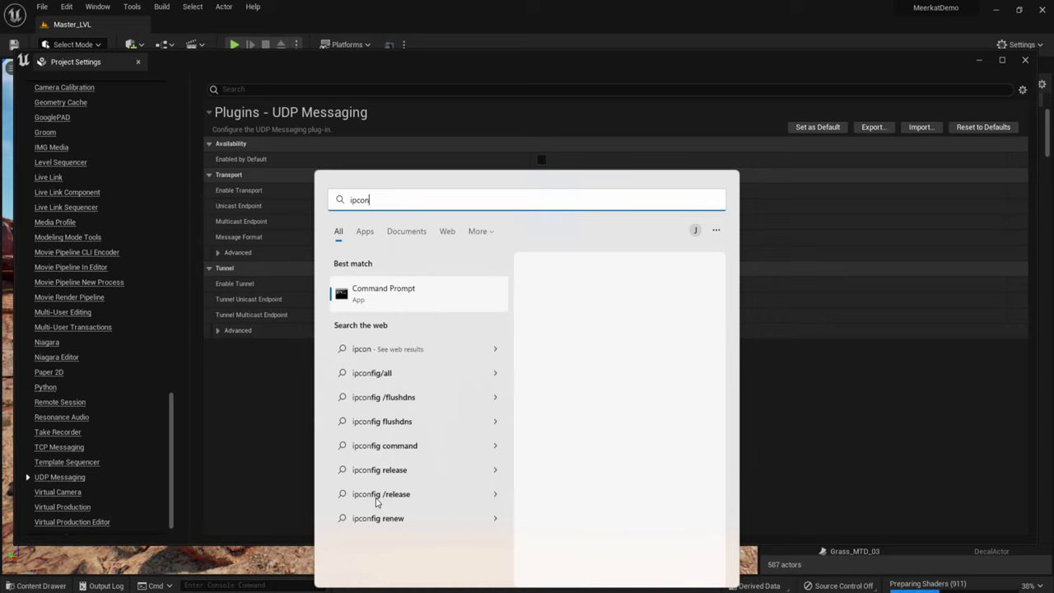
pyautogui.press('Return')
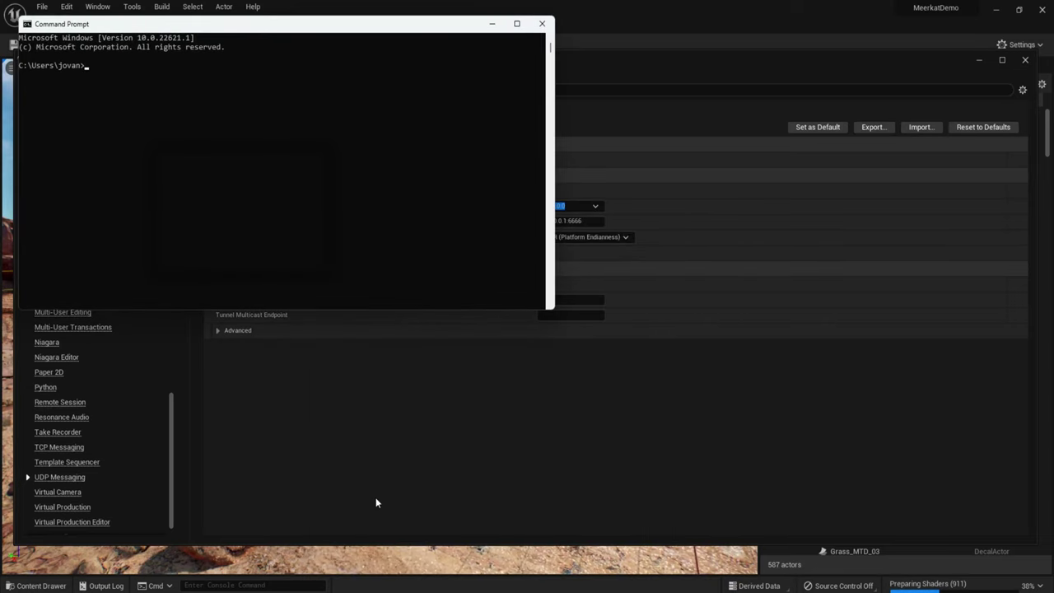
pyautogui.write('ipconfig')
pyautogui.press('Return')
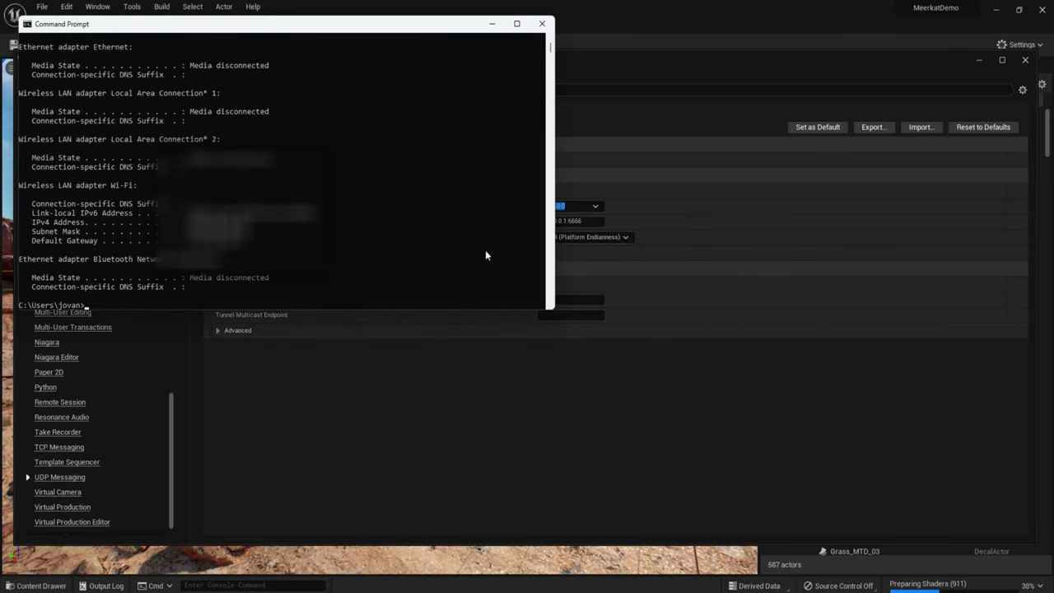
pyautogui.scroll(1, 280, 164)
pyautogui.scroll(-3, 280, 165)
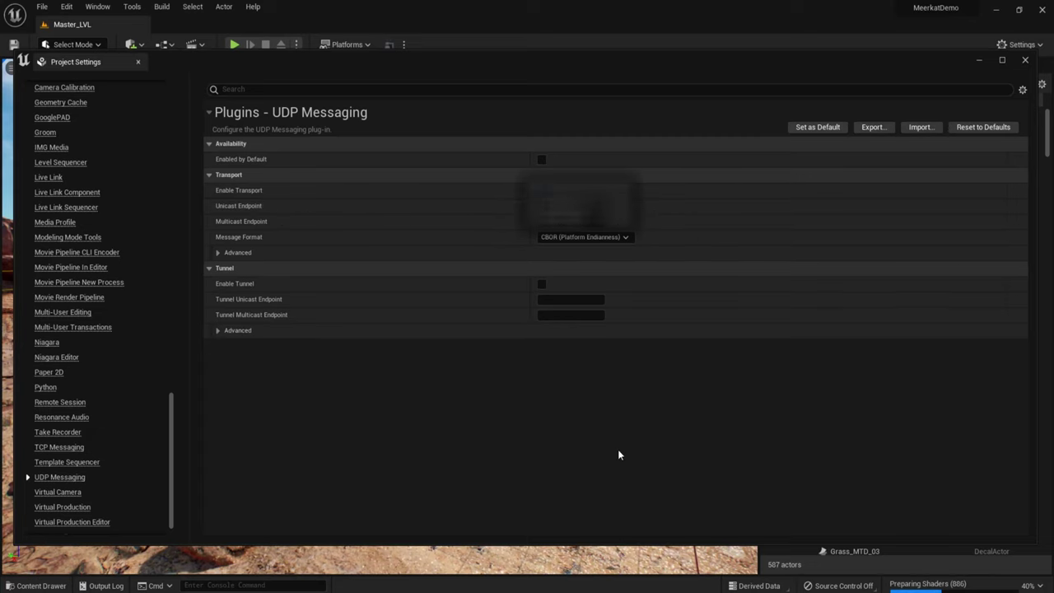
# Set Engine > Rendering's Frame Buffer Pixel Format to 8bit RGBA
pyautogui.scroll(15, 142, 404)
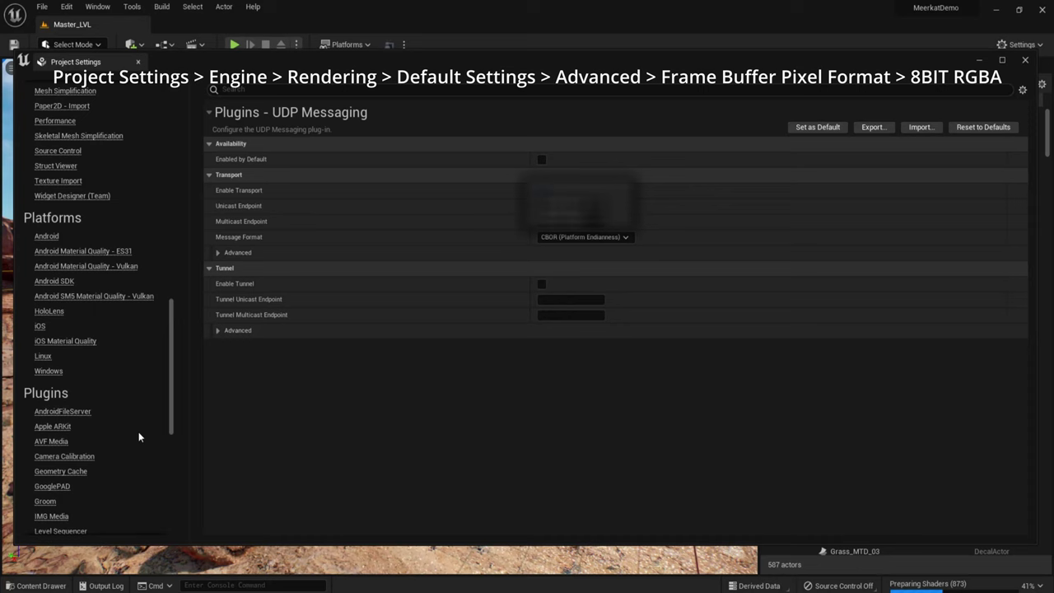
pyautogui.scroll(12, 144, 433)
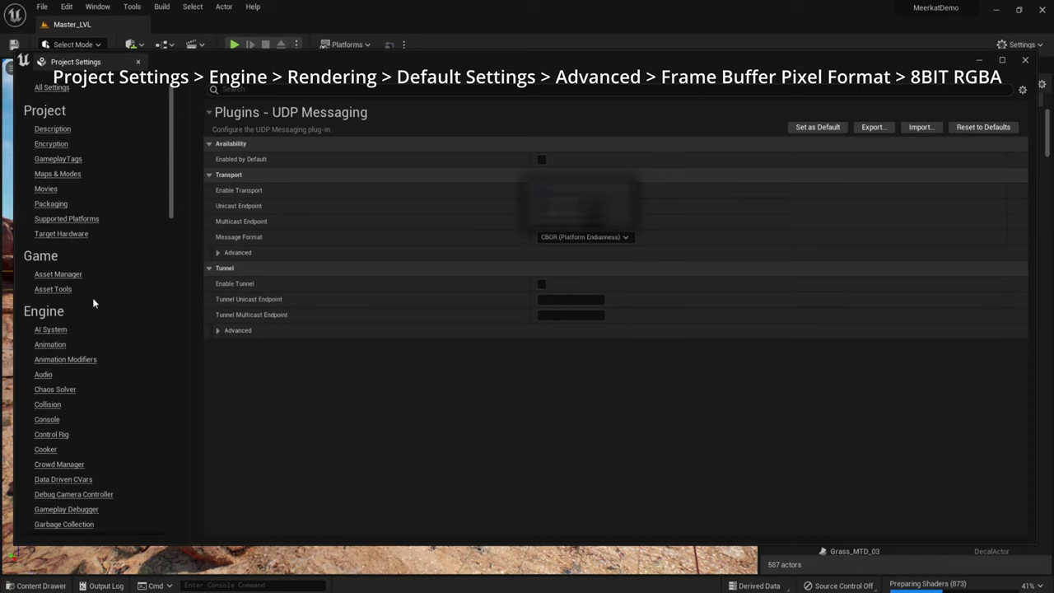
pyautogui.scroll(-10, 89, 415)
pyautogui.click(58, 394)
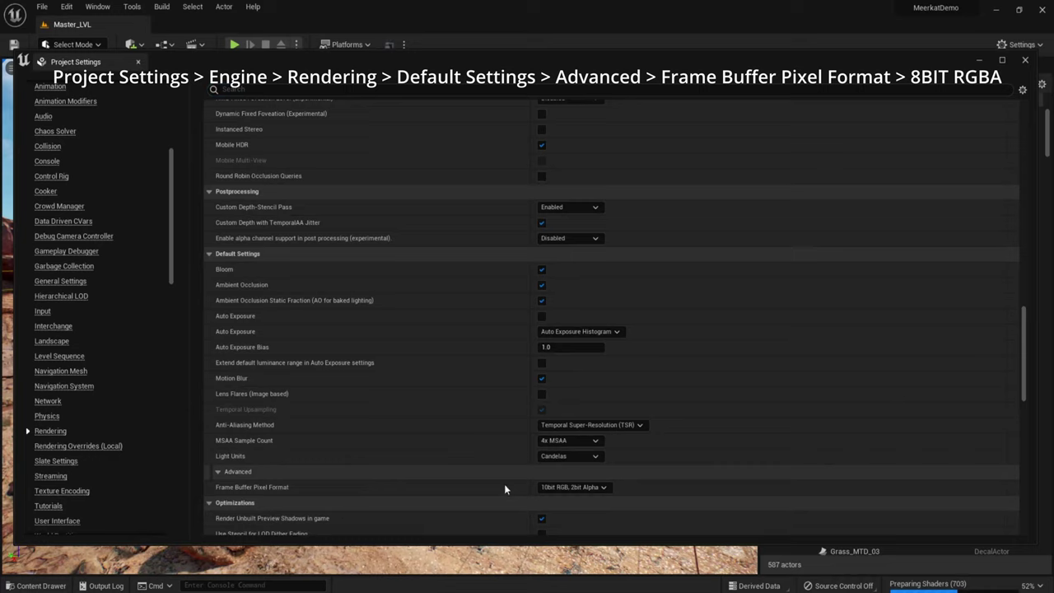
pyautogui.click(568, 487)
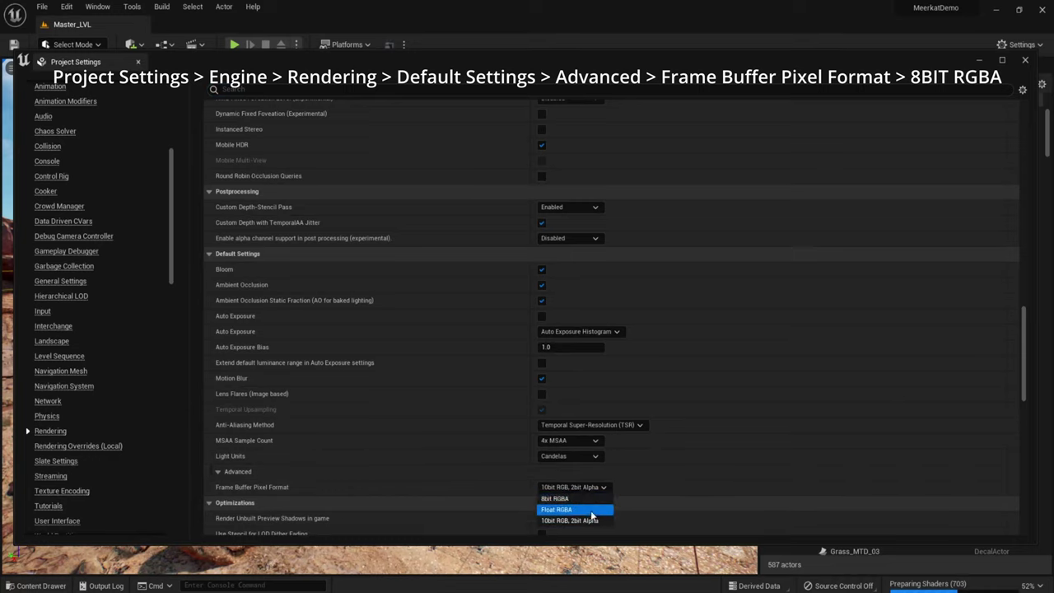
pyautogui.click(590, 501)
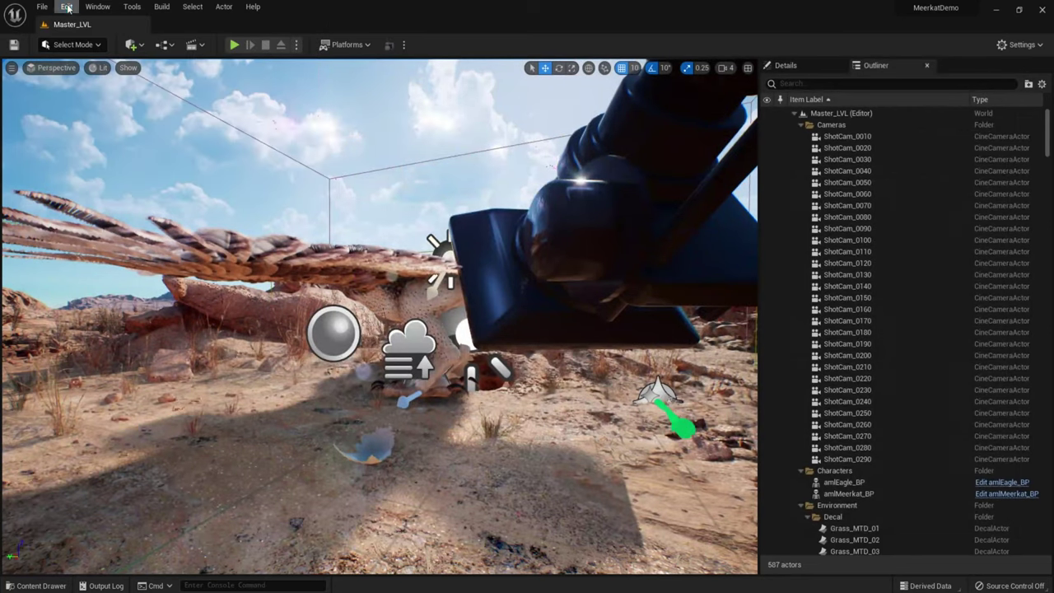
# Drag a VirtualCamera2 Actor from Quick Add > Virtual Production into the viewport
pyautogui.click(140, 48)
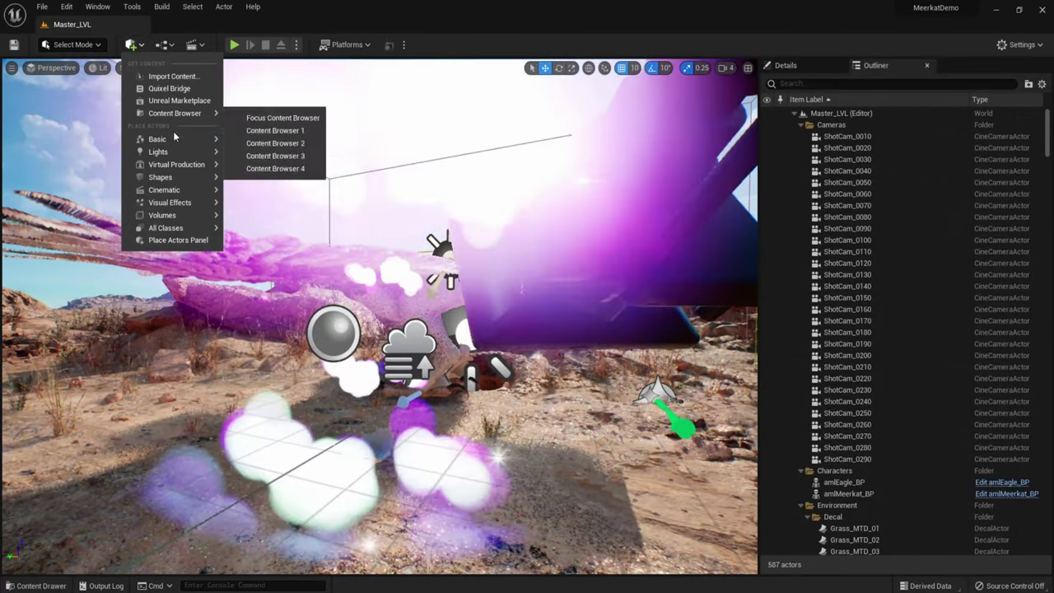
pyautogui.moveTo(205, 164)
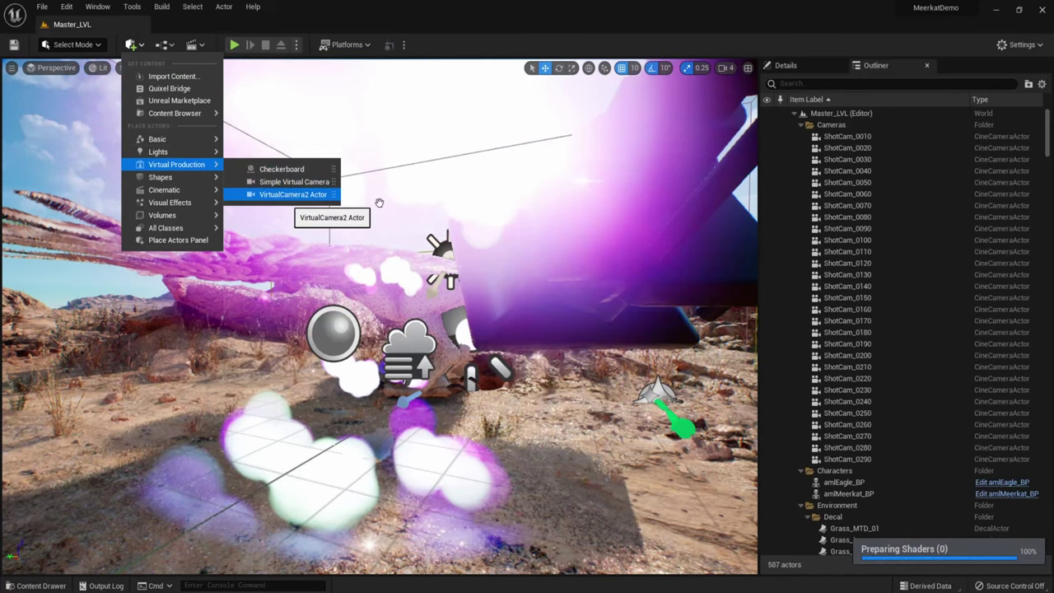
pyautogui.moveTo(394, 292); pyautogui.dragTo(396, 292)
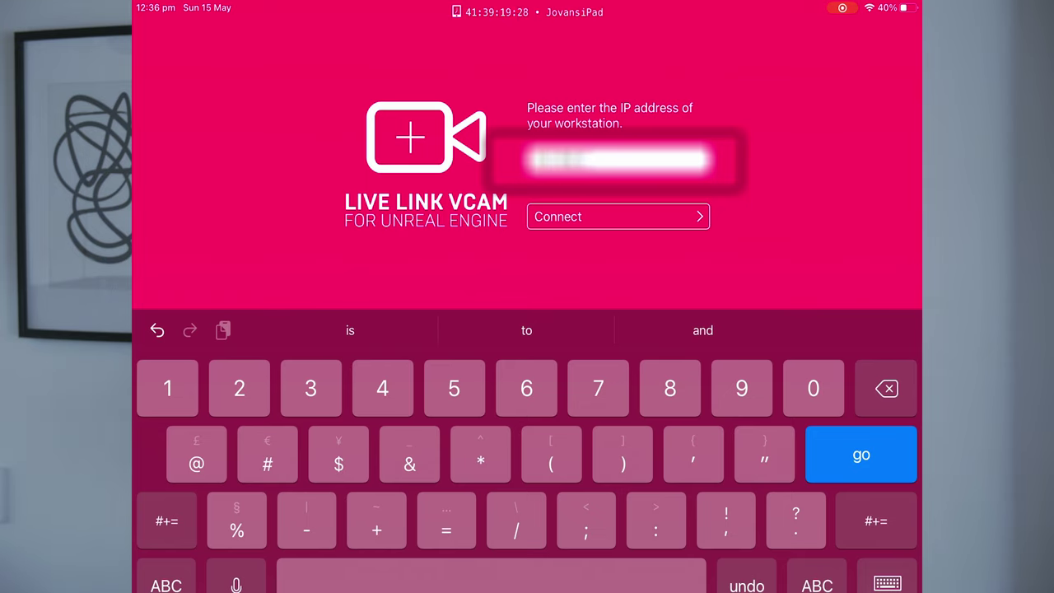
# Enter the workstation's IP address in Live Link VCAM and attempt to connect
pyautogui.write('.')
pyautogui.press('Return')
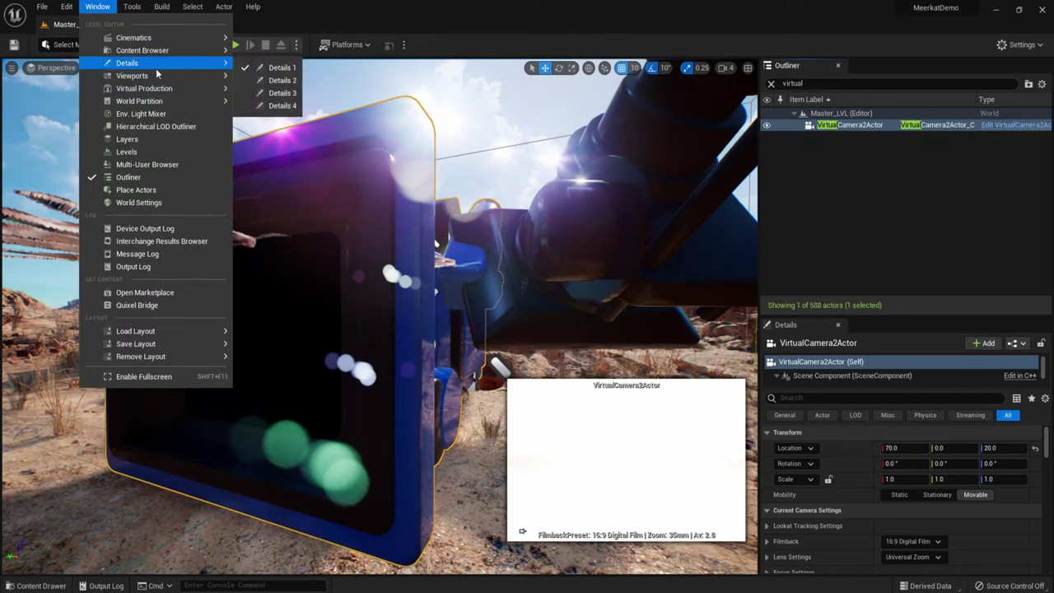
# Open Live Link, add the iPad's Live Link VCAM Message Bus source, and select its Camera subject
pyautogui.moveTo(155, 89)
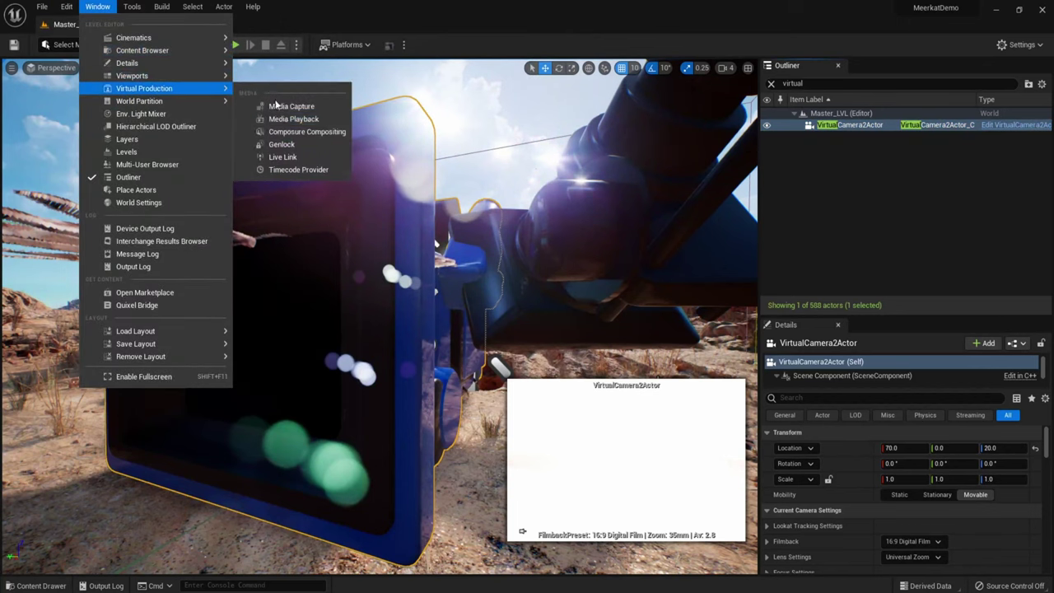
pyautogui.click(294, 158)
pyautogui.moveTo(242, 268); pyautogui.dragTo(287, 151)
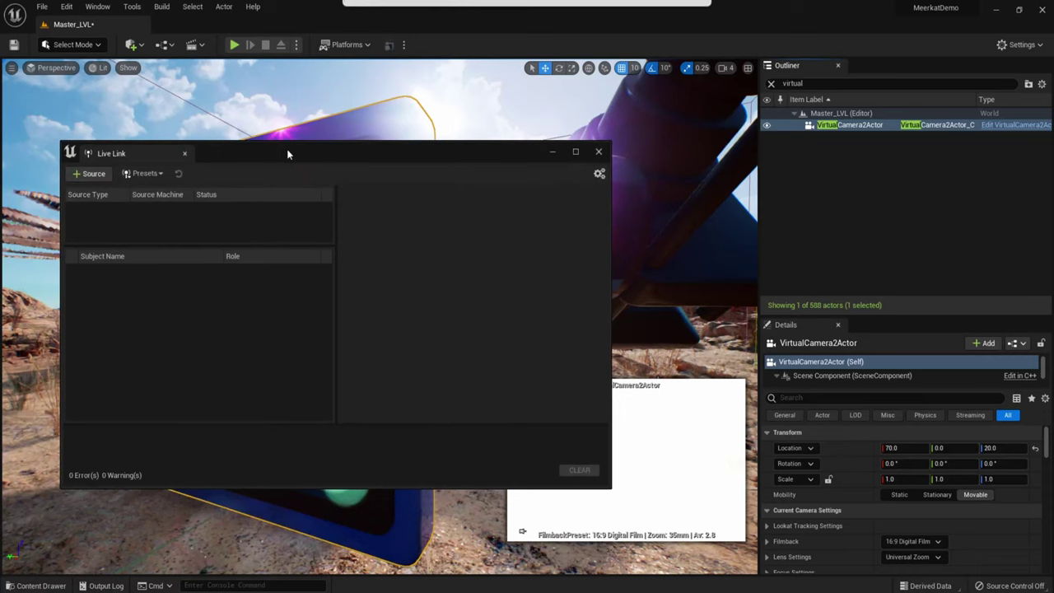
pyautogui.click(102, 177)
pyautogui.moveTo(192, 206)
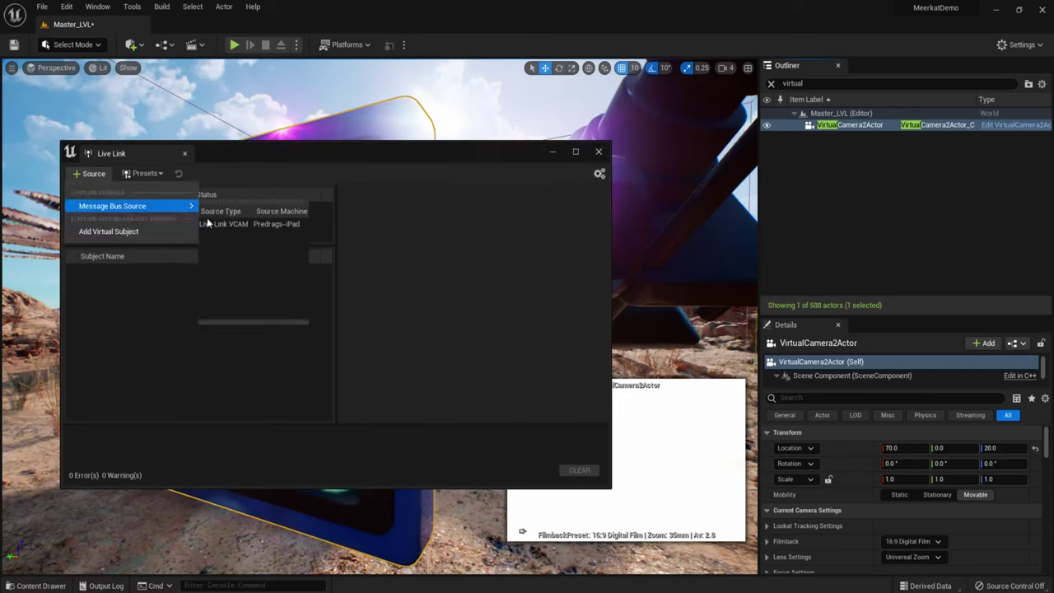
pyautogui.click(221, 224)
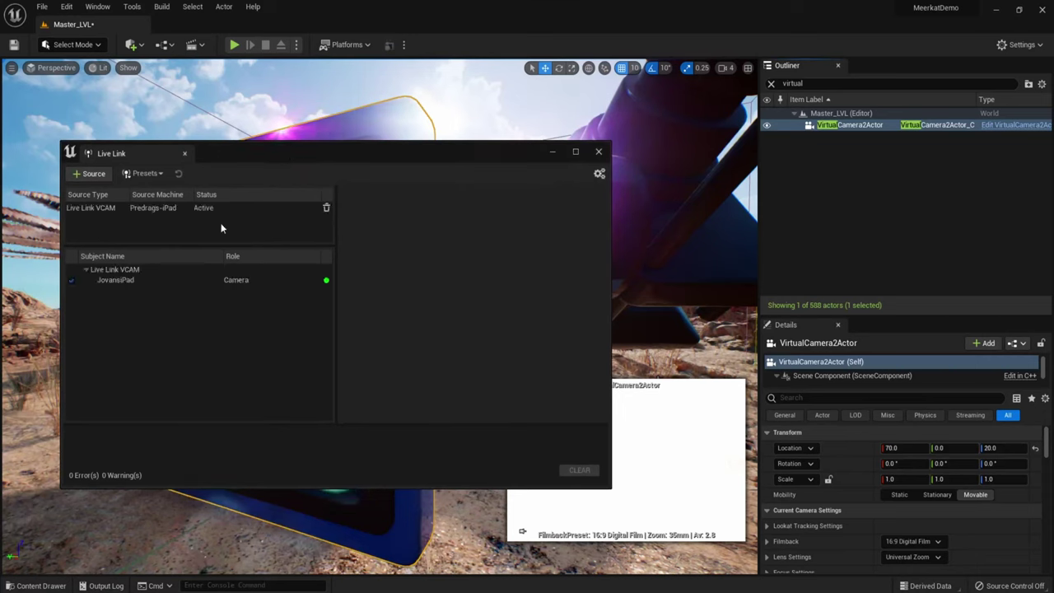
pyautogui.click(142, 280)
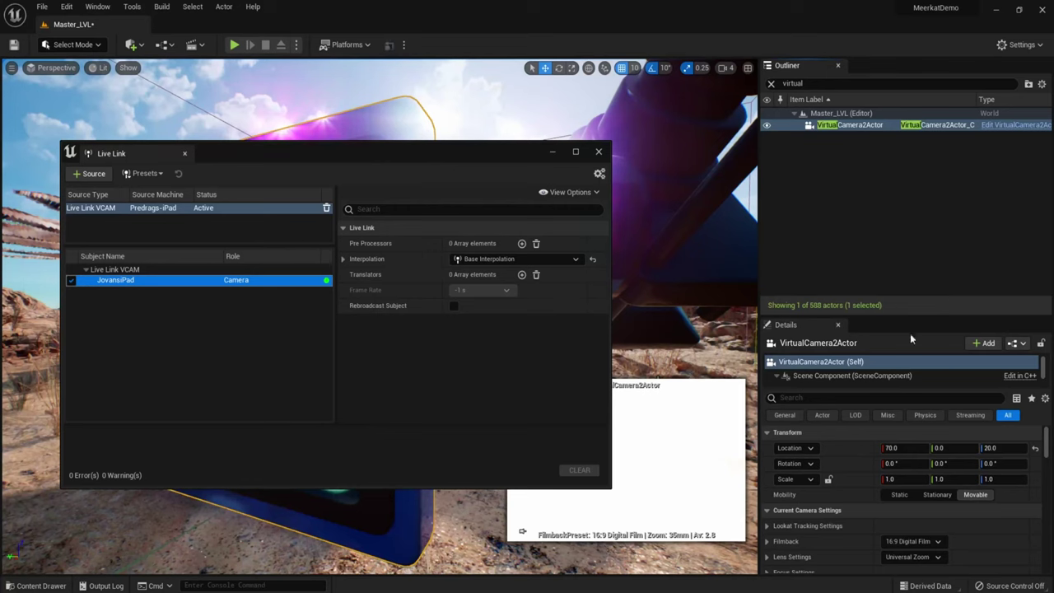
# Activate the VCam output provider Index [0] and set its Live Link Subject to the iPad
pyautogui.click(818, 363)
pyautogui.scroll(-3, 855, 370)
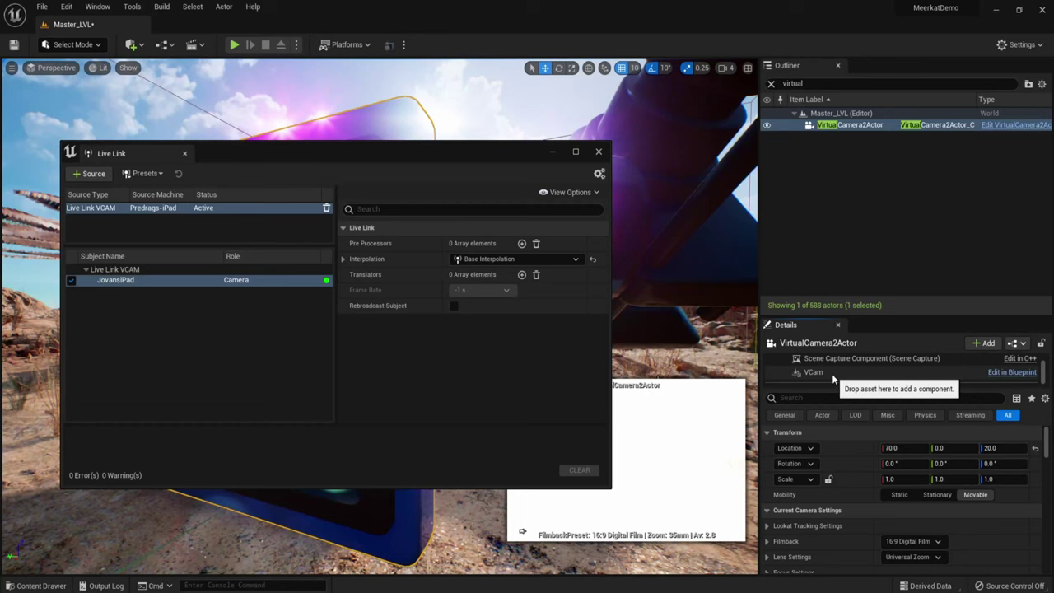
pyautogui.click(830, 373)
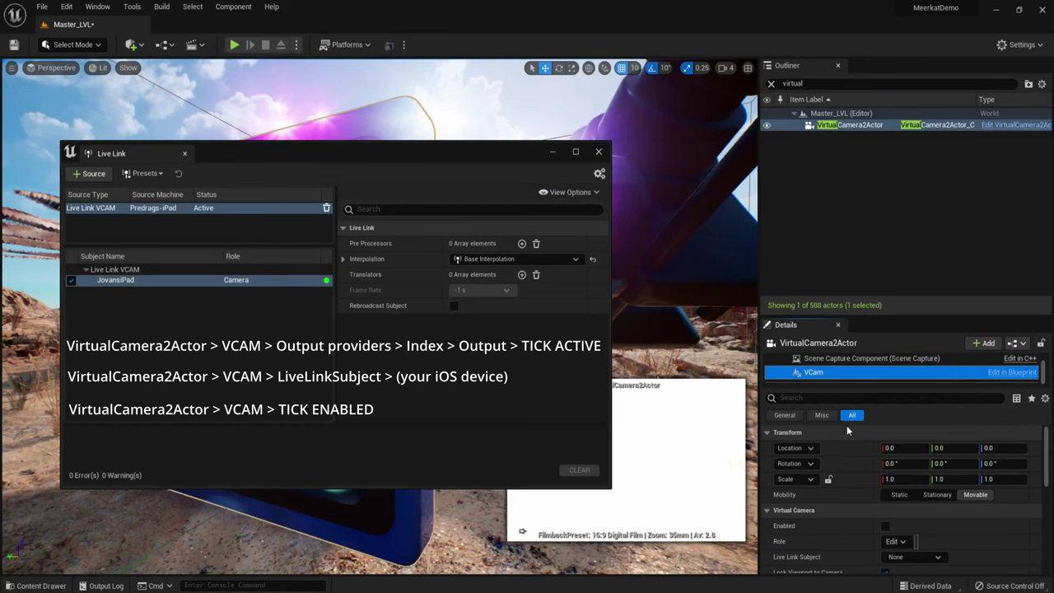
pyautogui.scroll(-5, 853, 498)
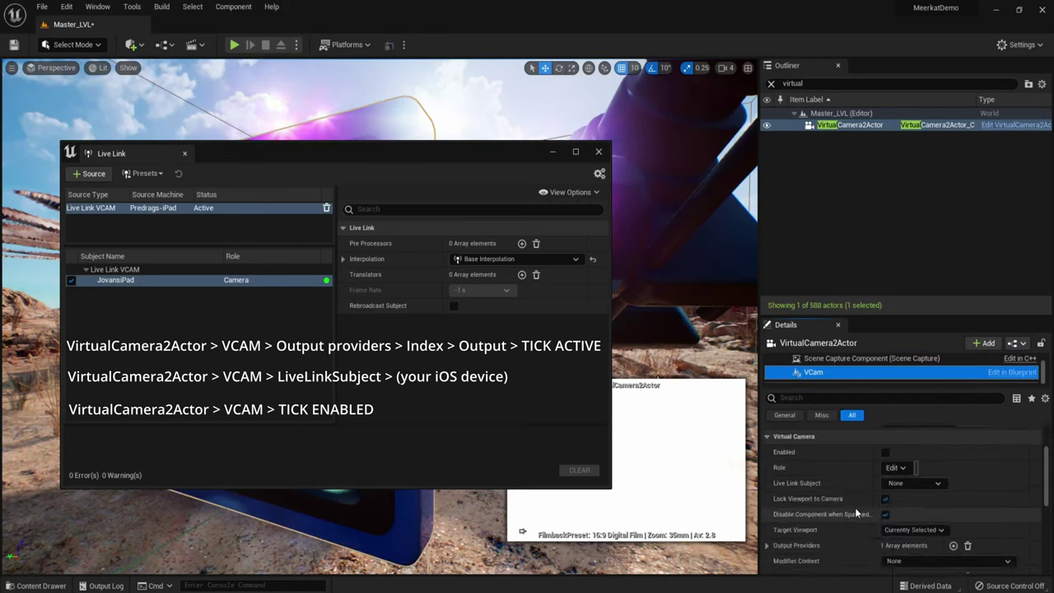
pyautogui.click(767, 527)
pyautogui.scroll(-2, 788, 500)
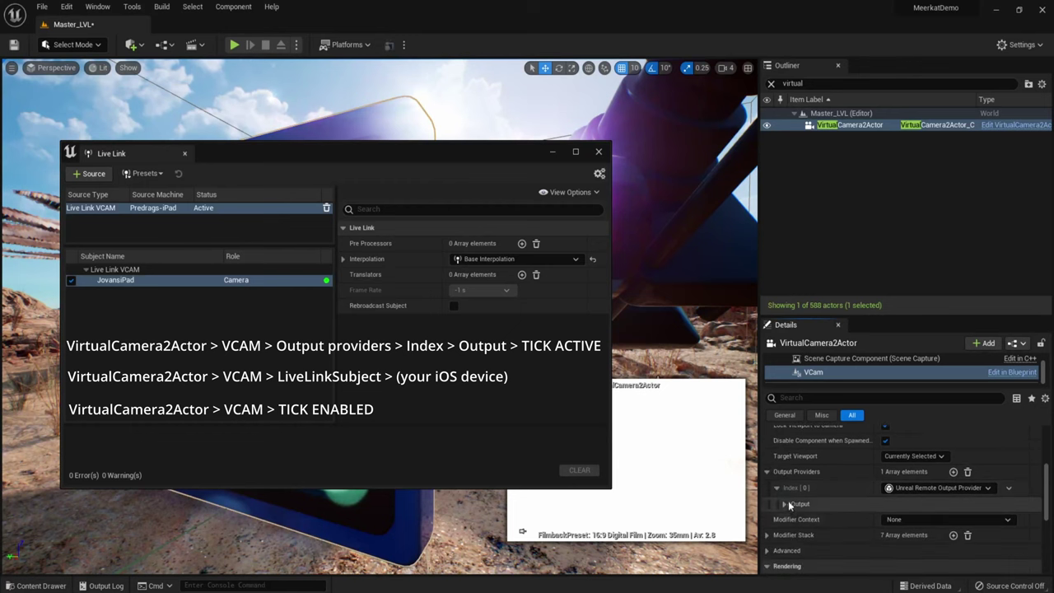
pyautogui.click(785, 505)
pyautogui.scroll(-1, 788, 506)
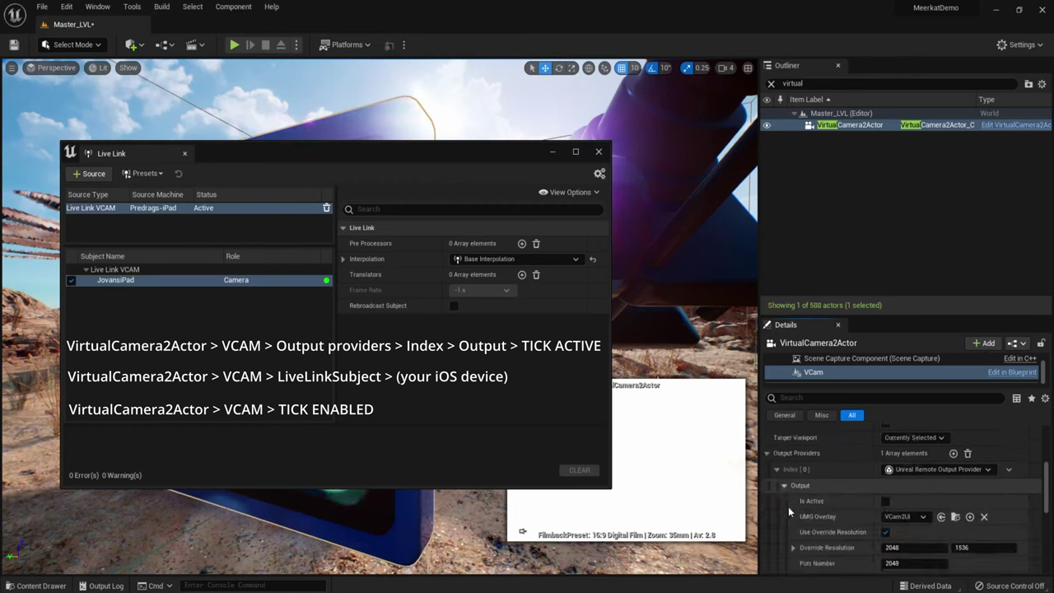
pyautogui.scroll(8, 819, 508)
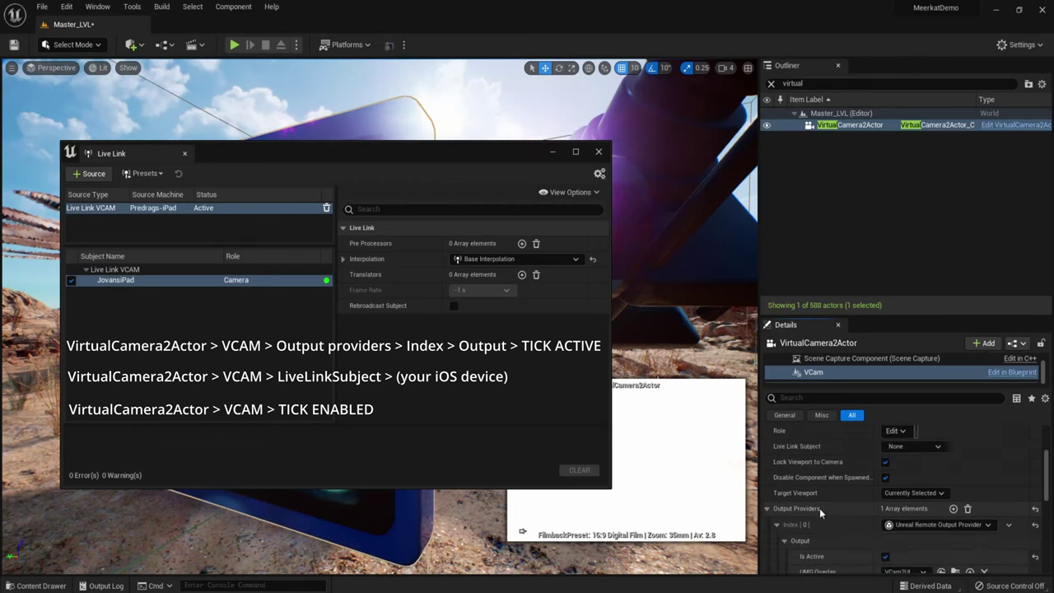
pyautogui.click(939, 559)
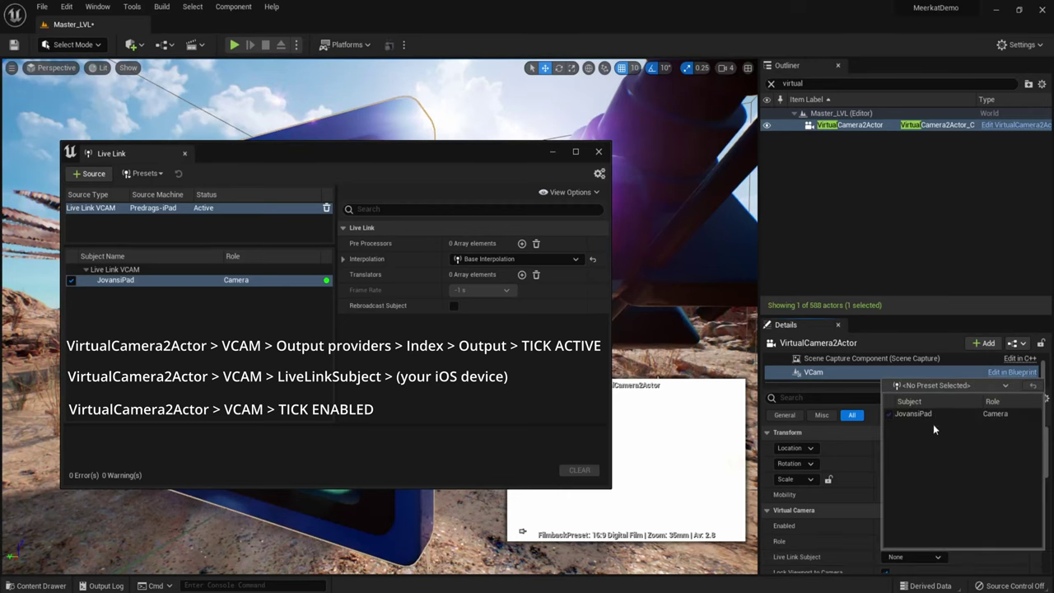
pyautogui.click(934, 417)
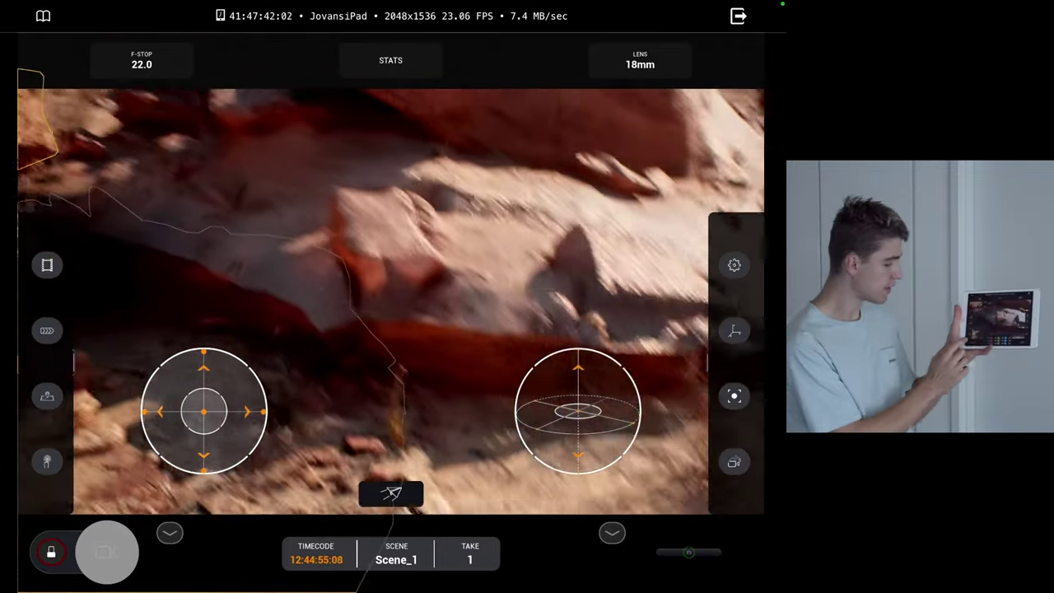
# Switch Live Link VCAM to object editing and select GroundPlane_FG, then GroundPlane_BG
pyautogui.click(47, 461)
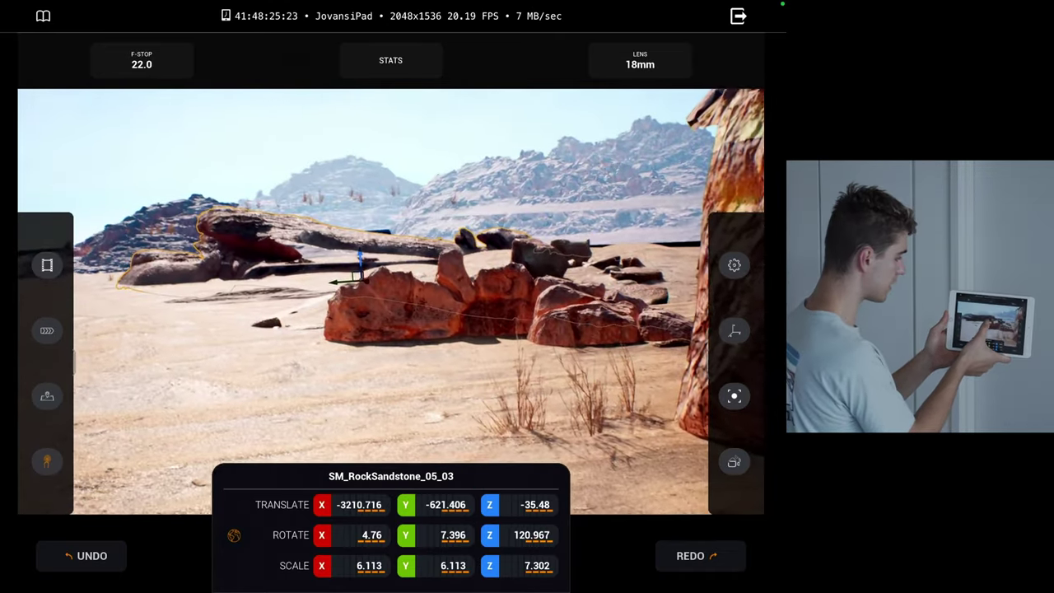
pyautogui.click(370, 412)
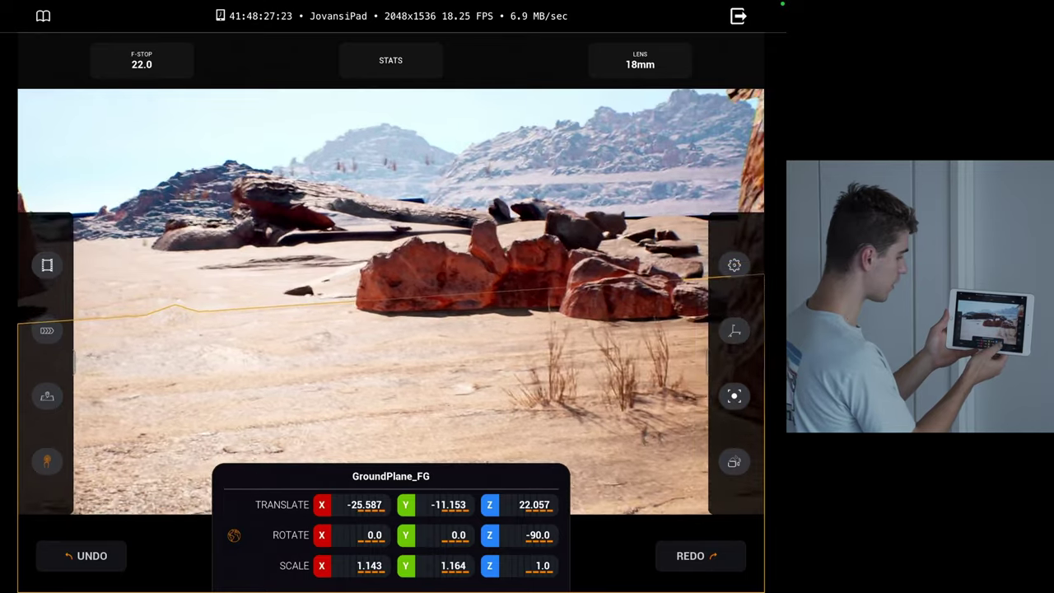
pyautogui.click(362, 362)
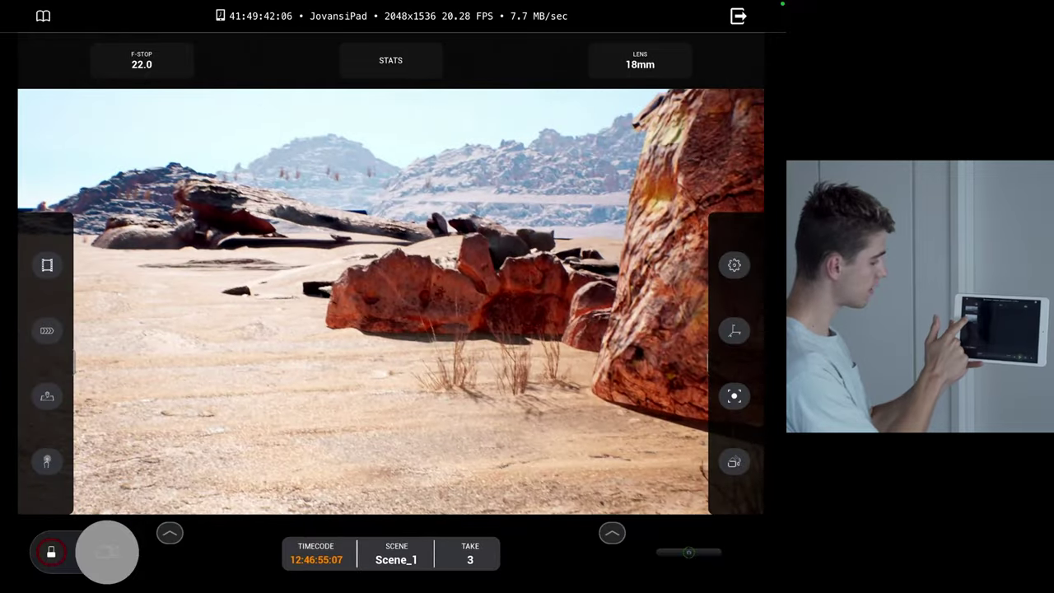
# Browse Scene_1's recorded takes, adjust the focus distance, then disconnect from the remote session
pyautogui.click(46, 264)
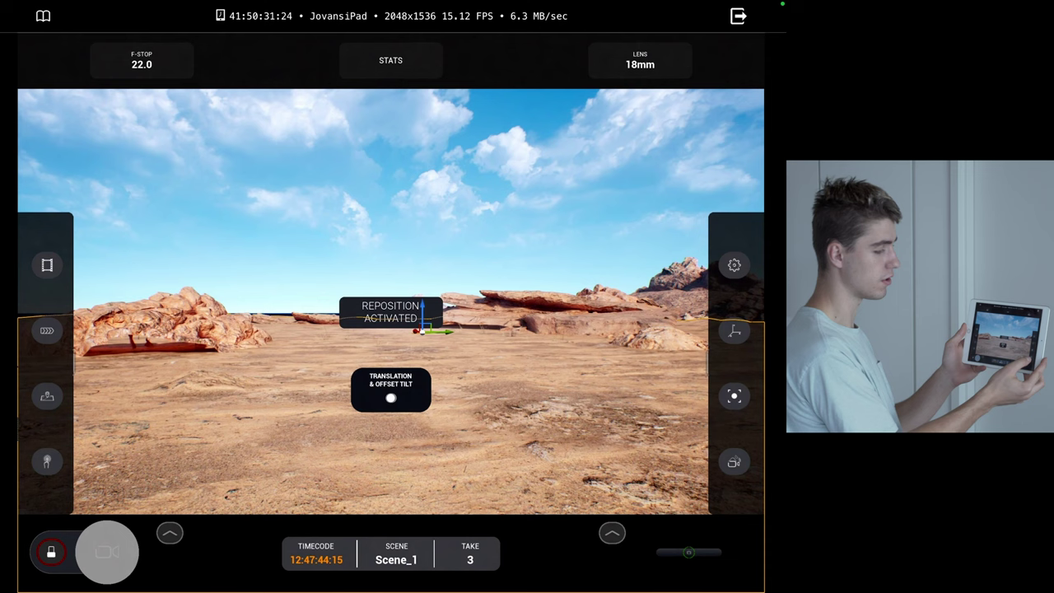
pyautogui.click(734, 396)
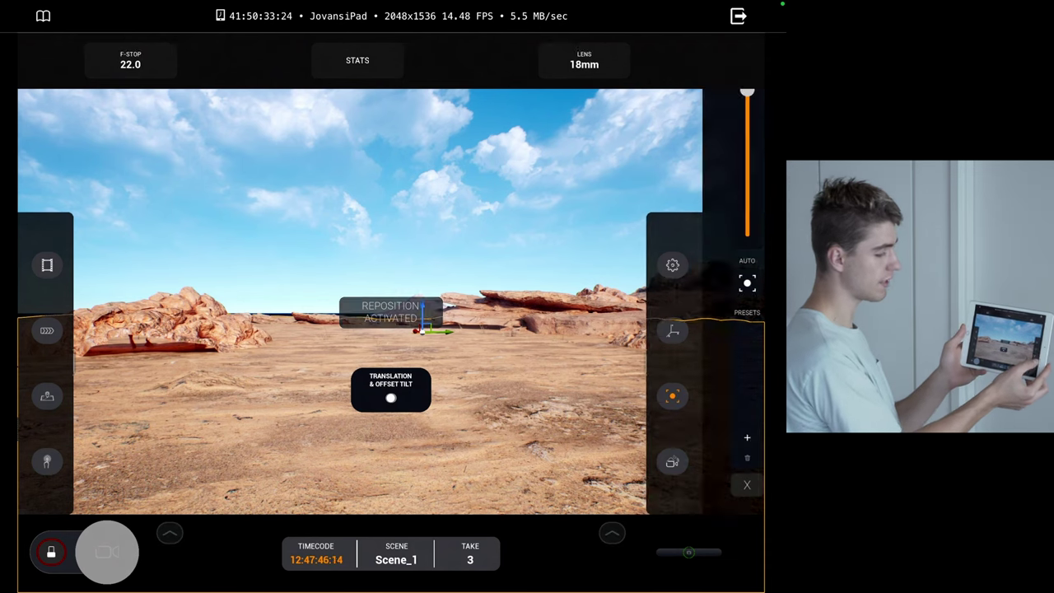
pyautogui.moveTo(721, 92); pyautogui.dragTo(721, 233)
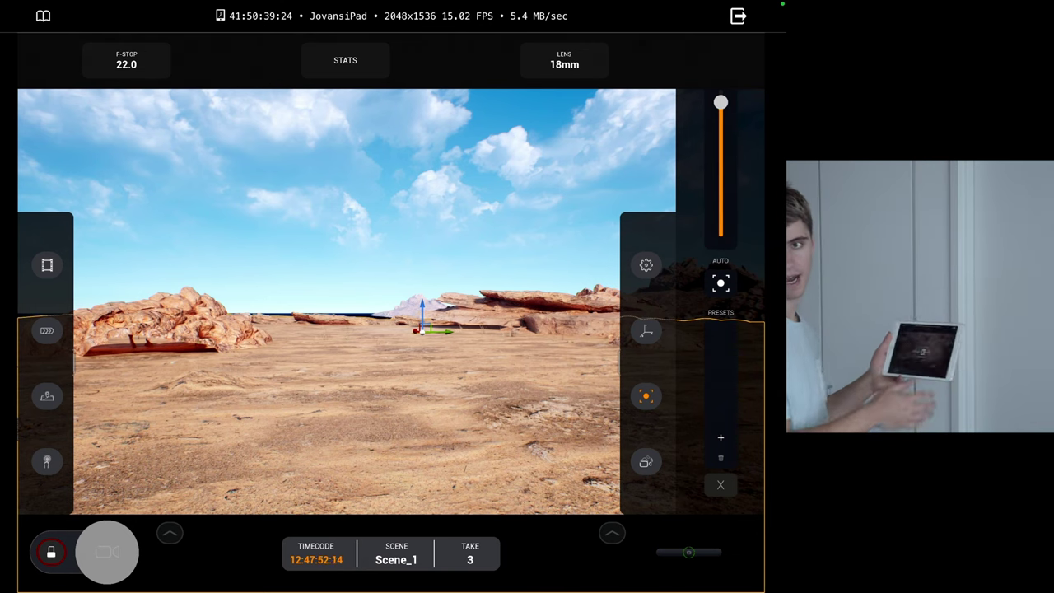
pyautogui.click(738, 16)
pyautogui.click(343, 327)
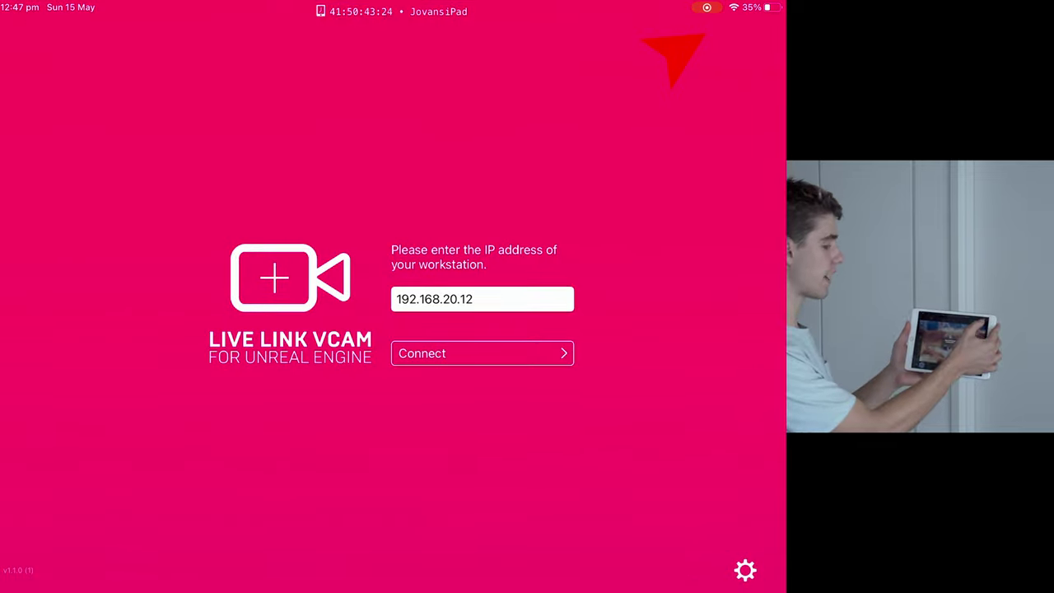
# Reconnect to the Unreal workstation, widen the lens to 22mm, and pull focus to blur the view
pyautogui.click(482, 353)
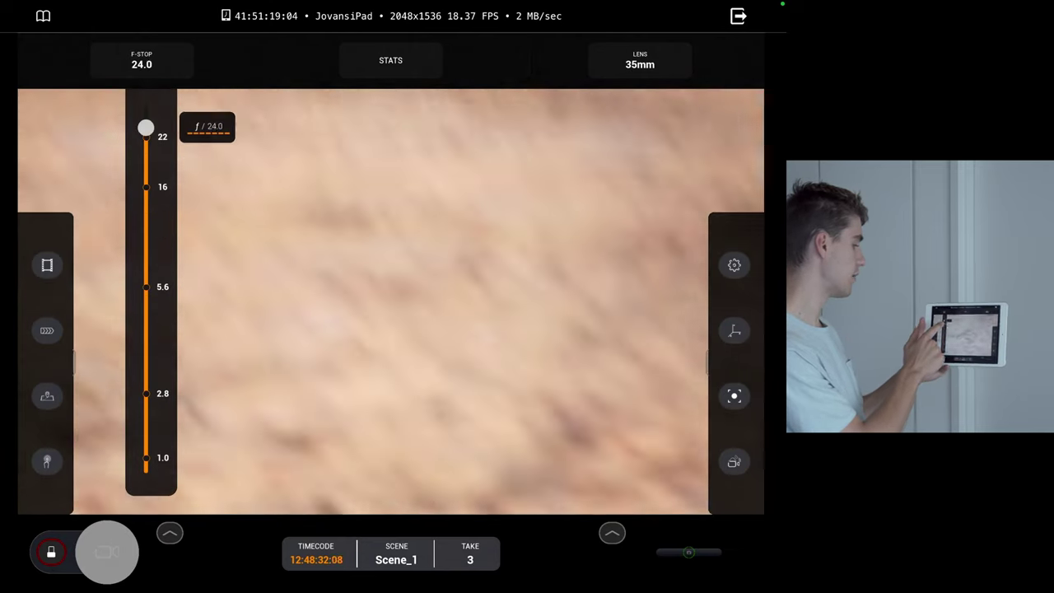
pyautogui.click(640, 60)
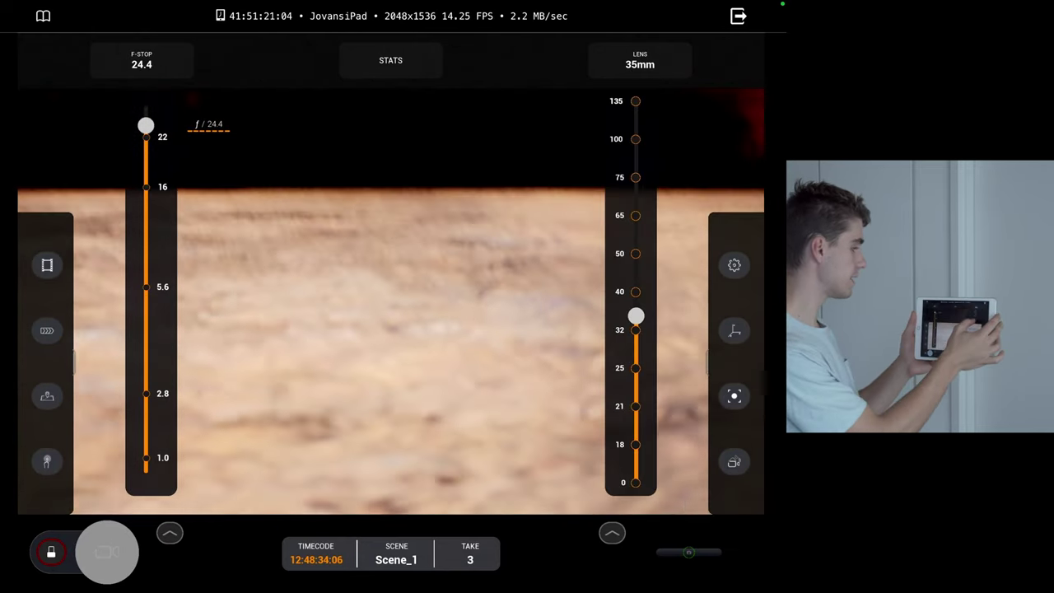
pyautogui.moveTo(636, 313); pyautogui.dragTo(635, 396)
pyautogui.click(734, 396)
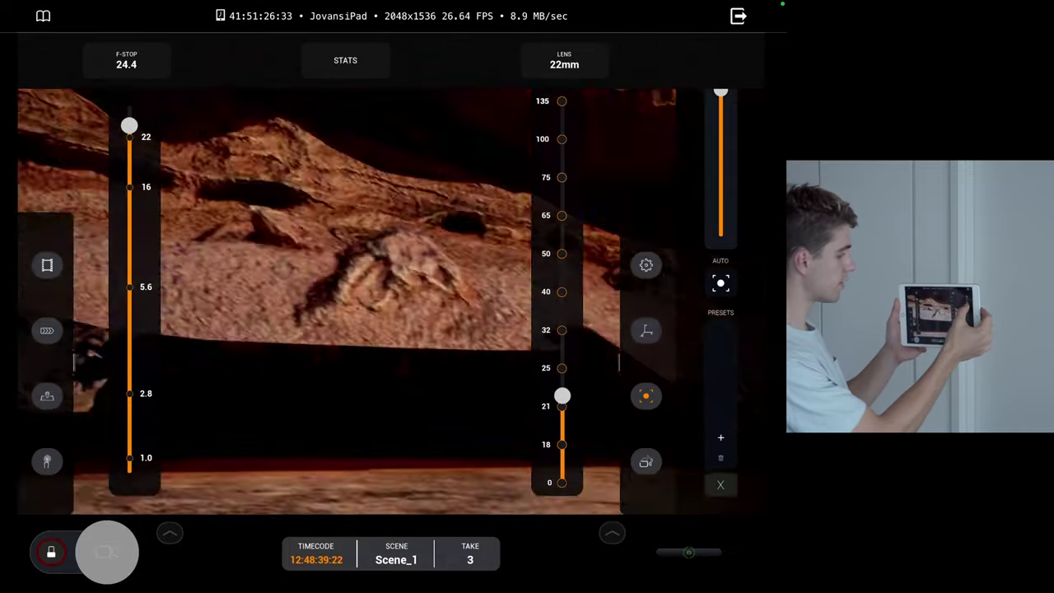
pyautogui.moveTo(721, 90)
pyautogui.mouseDown()
pyautogui.moveTo(720, 226)
pyautogui.moveTo(720, 91)
pyautogui.mouseUp()
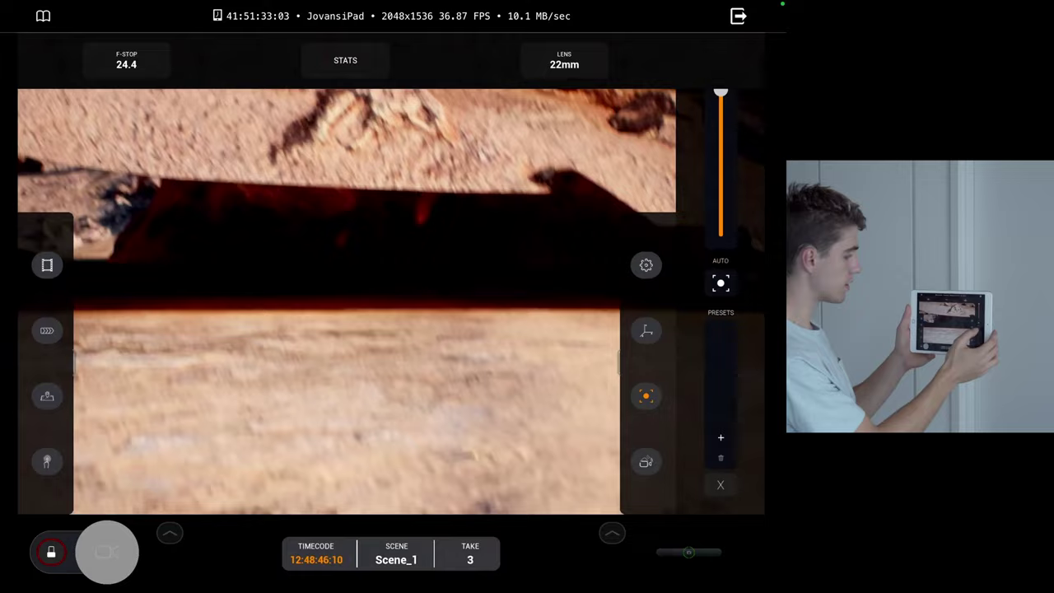
# Check the Translation and Rotation options, lock then unlock Pan, view Stabilization, then open VCam settings
pyautogui.click(646, 330)
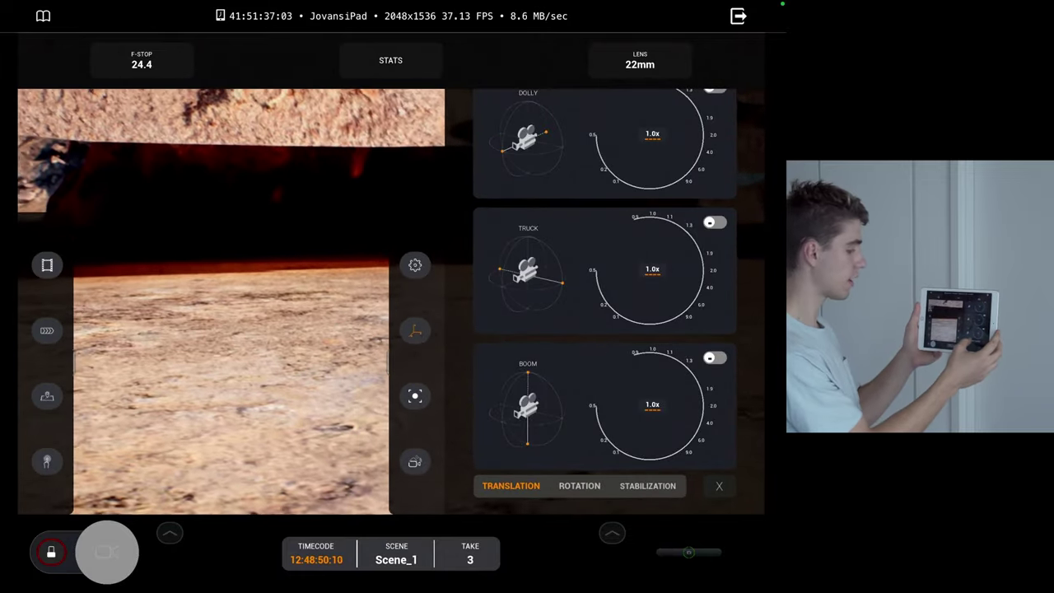
pyautogui.click(579, 486)
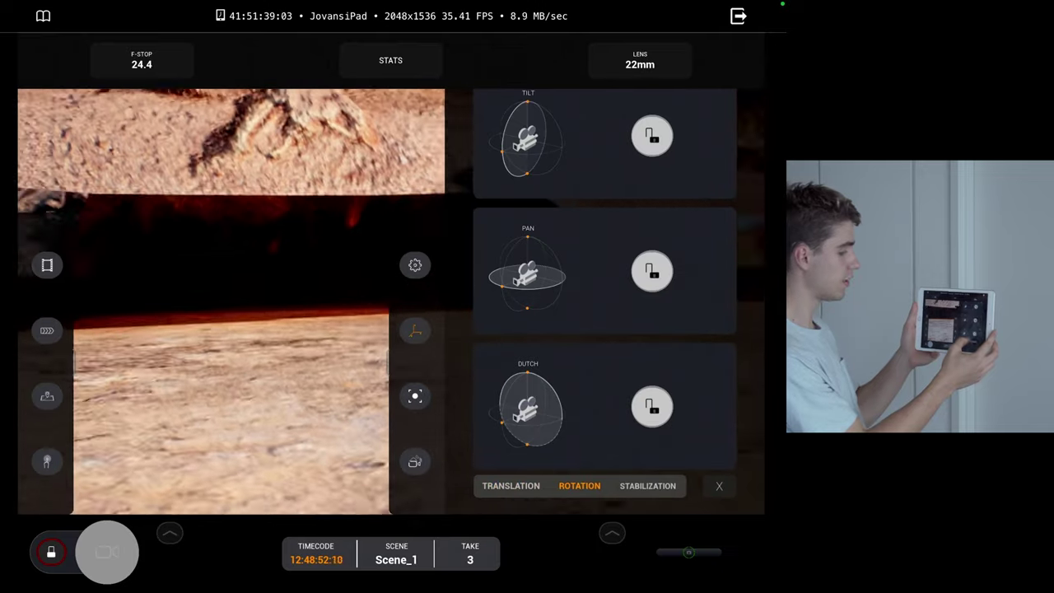
pyautogui.click(651, 271)
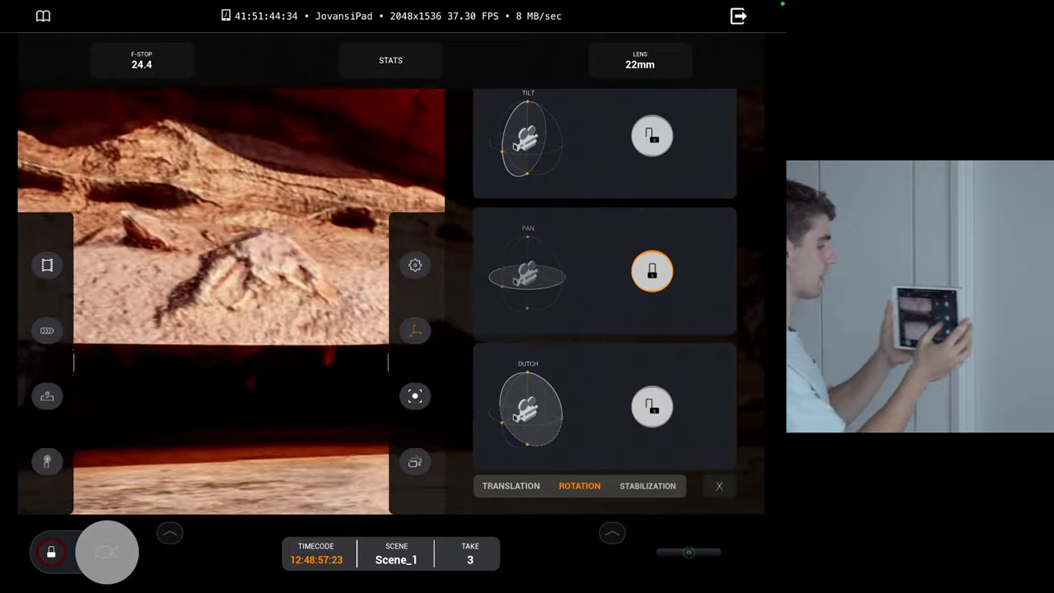
pyautogui.click(651, 270)
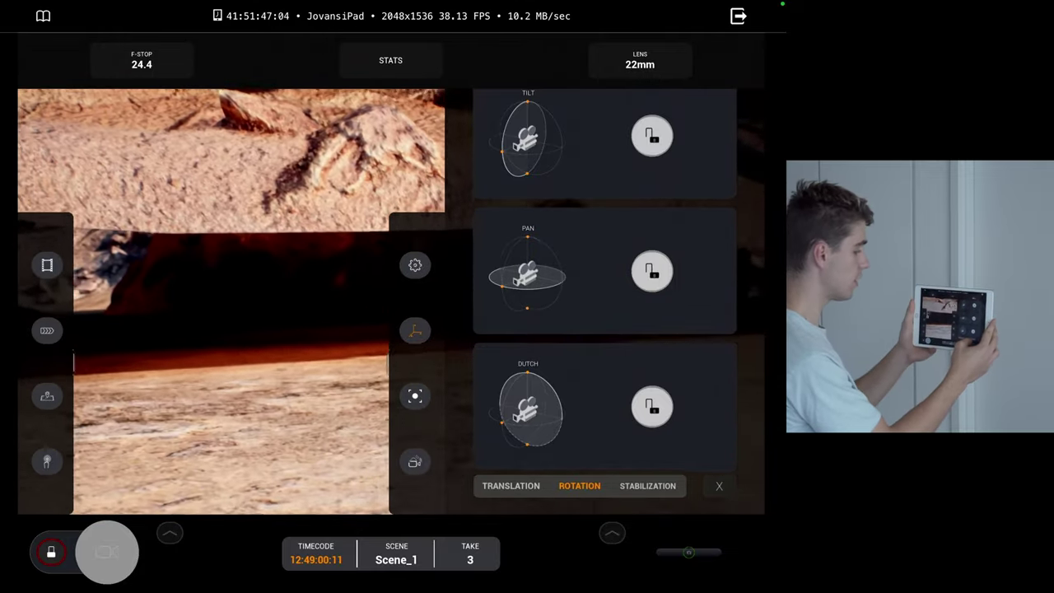
pyautogui.click(648, 486)
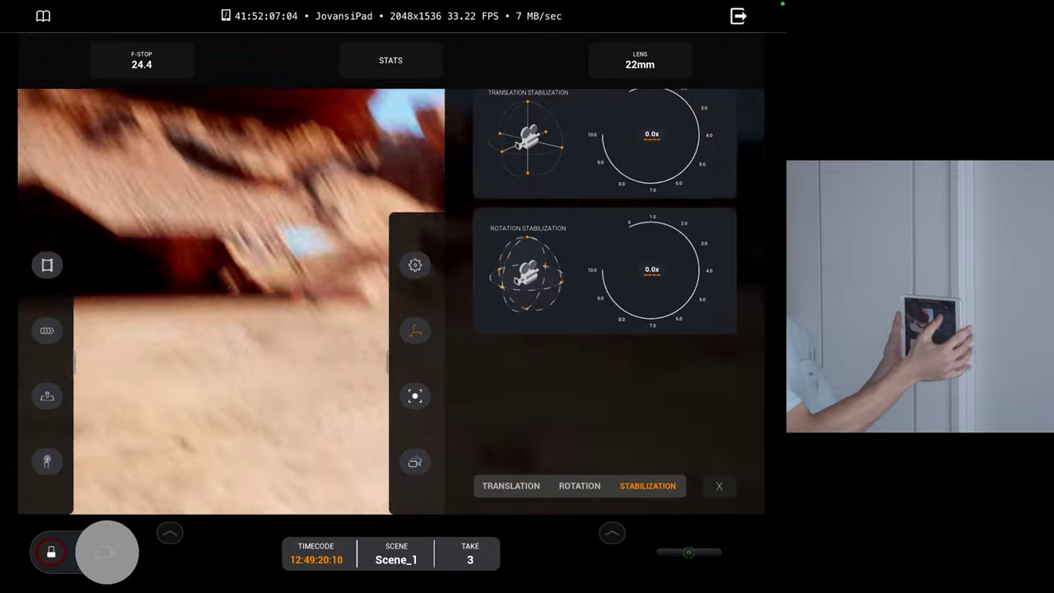
pyautogui.click(415, 264)
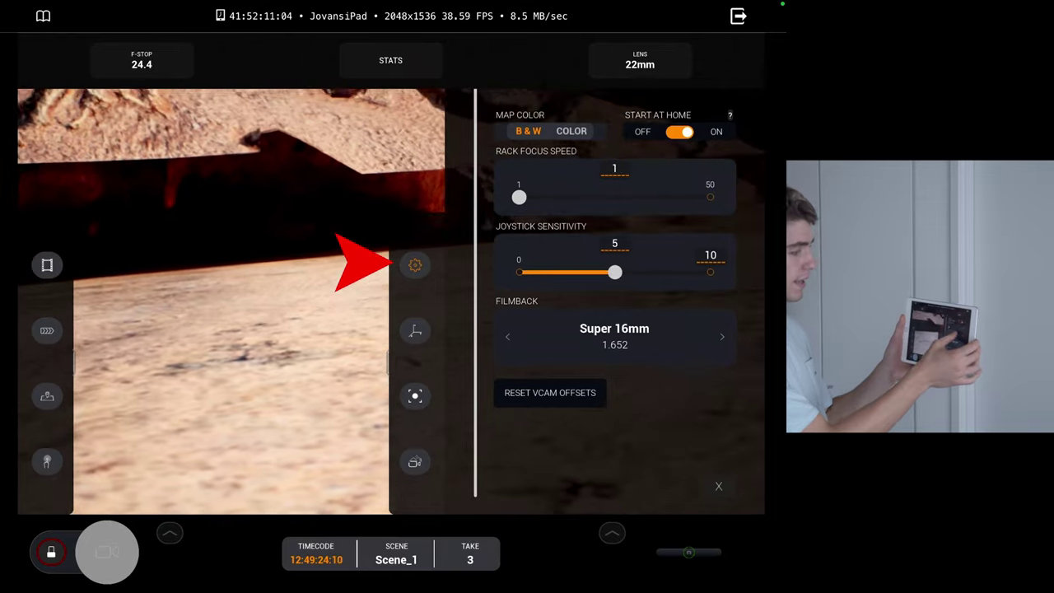
# Pick 16:9 Digital Film from the Filmback list in place of Super 16mm and close settings
pyautogui.scroll(-1, 615, 288)
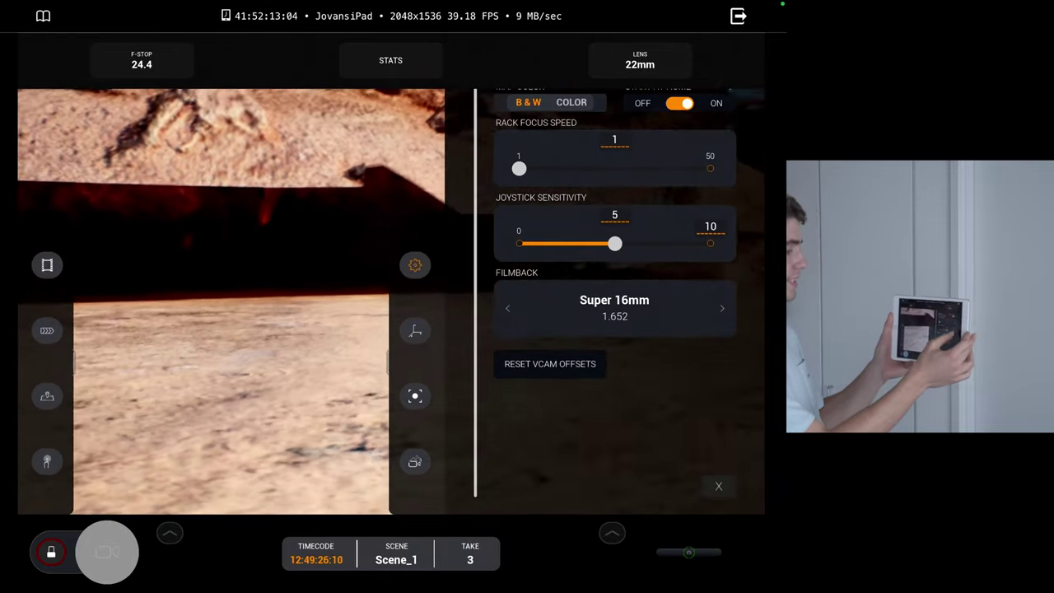
pyautogui.click(614, 307)
pyautogui.scroll(5, 612, 349)
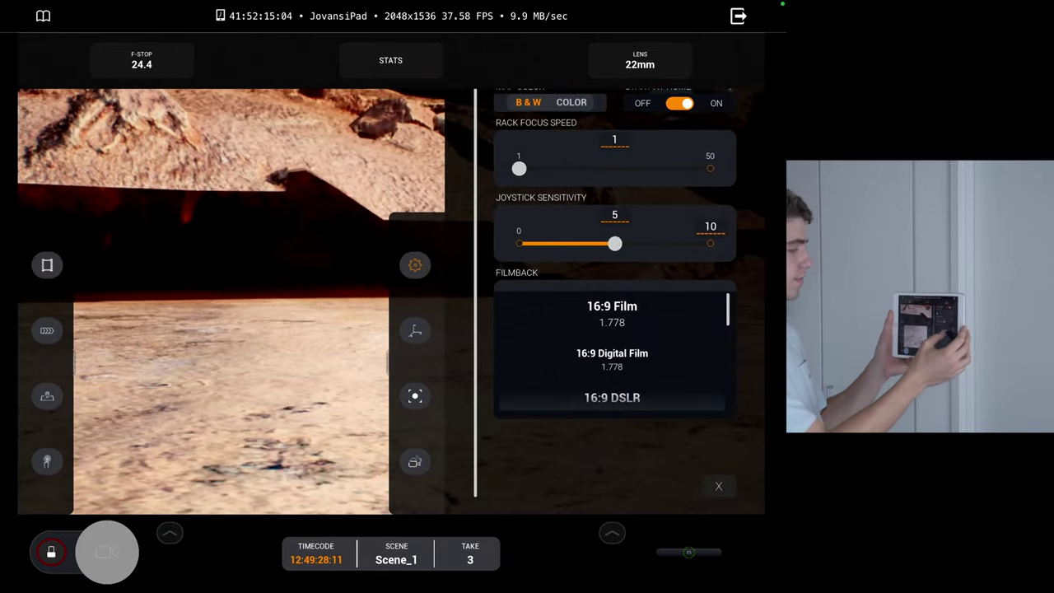
pyautogui.click(611, 354)
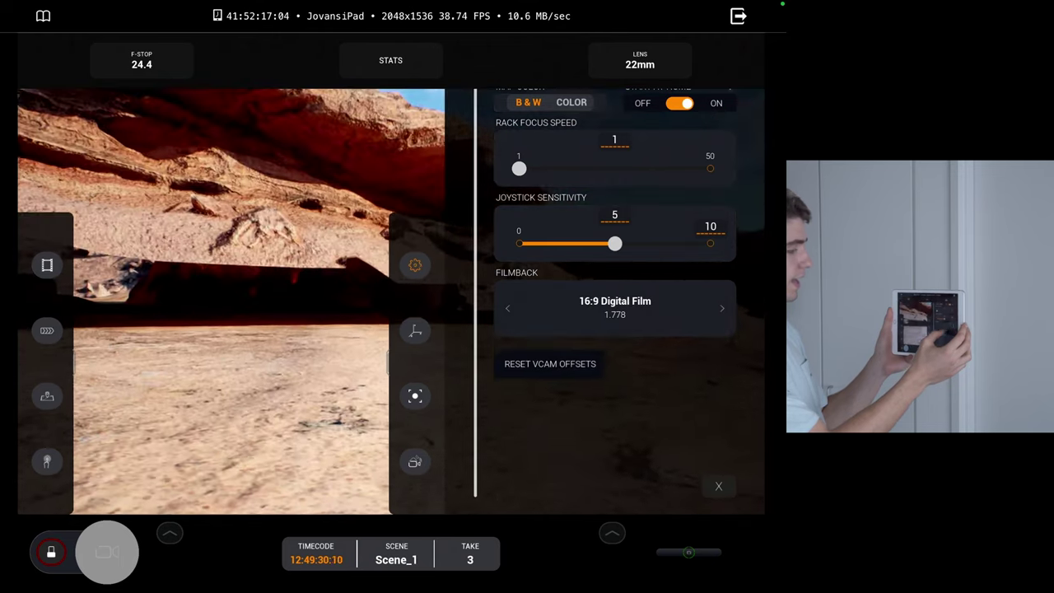
pyautogui.click(718, 486)
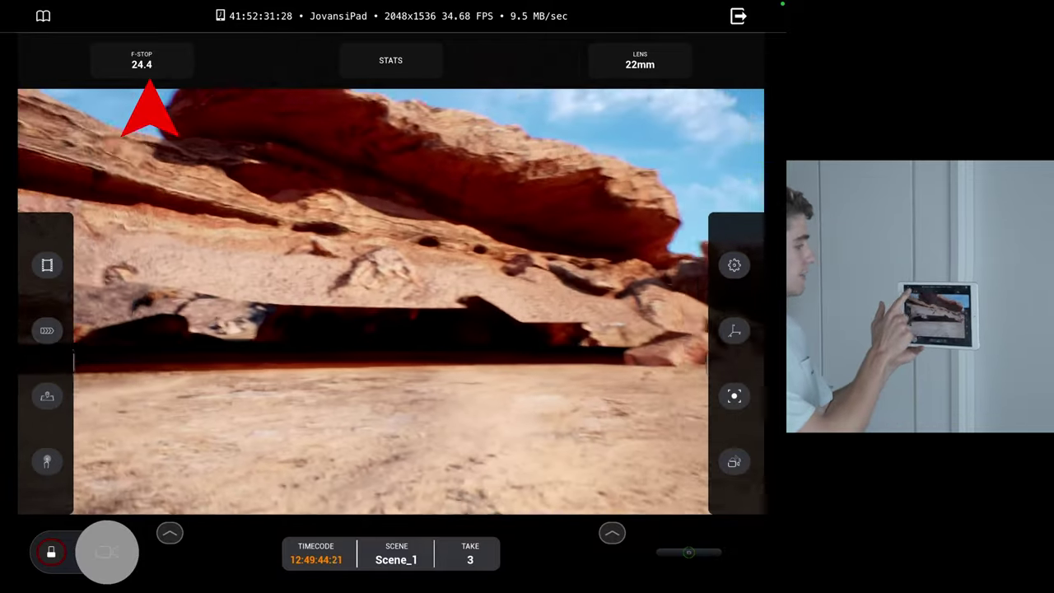
# Open the aperture wider, then stop it down to an f-stop of 22.0
pyautogui.click(142, 59)
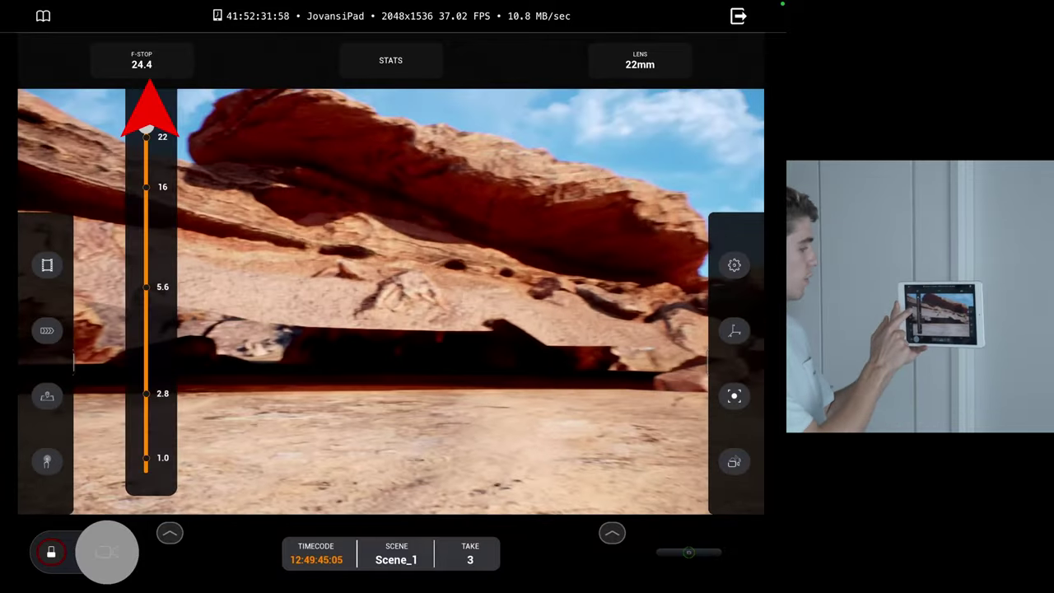
pyautogui.moveTo(145, 130); pyautogui.dragTo(146, 249)
pyautogui.moveTo(146, 371); pyautogui.dragTo(146, 150)
# Show the FPS, dutch, tilt and focus distance readouts and set the lens to 32mm
pyautogui.click(390, 60)
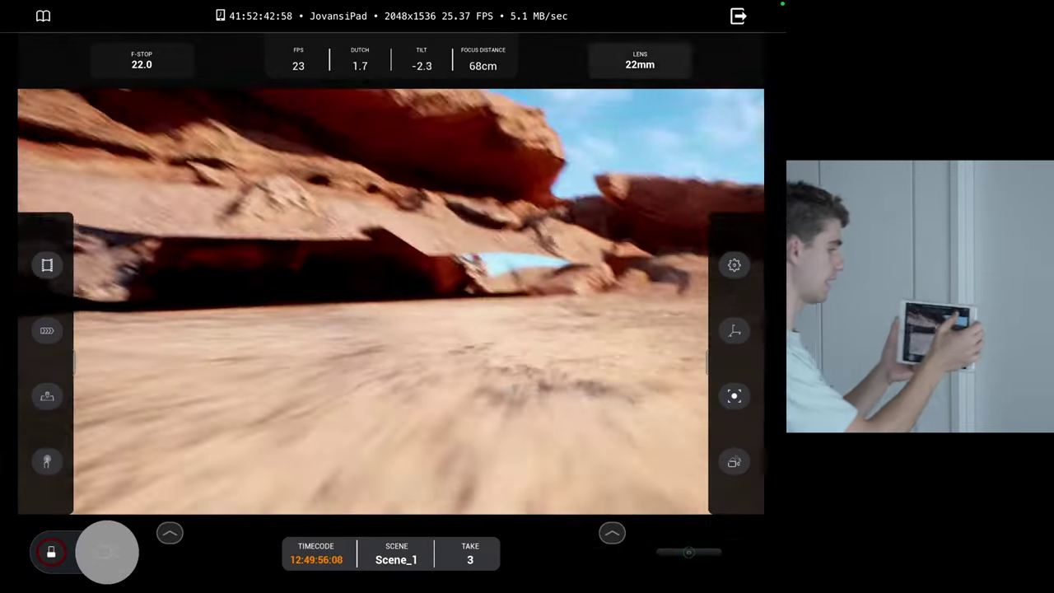
pyautogui.click(640, 60)
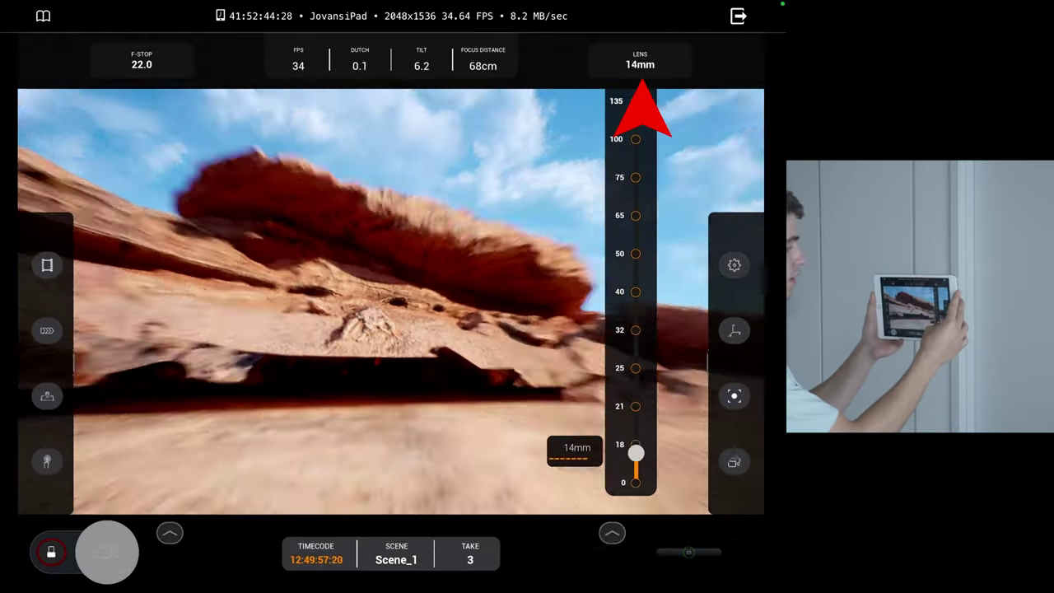
pyautogui.moveTo(636, 452); pyautogui.dragTo(636, 330)
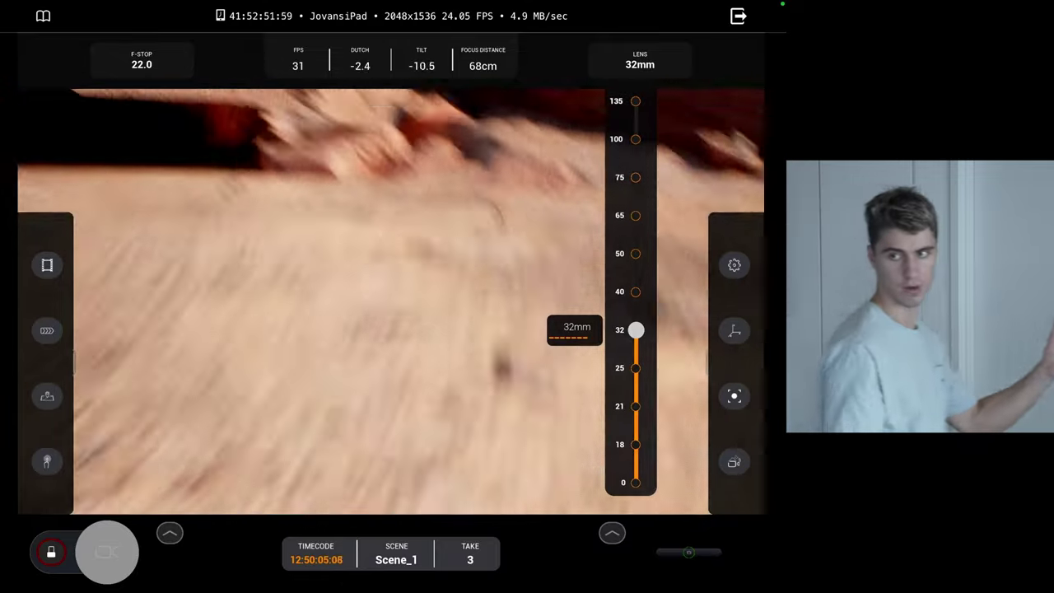